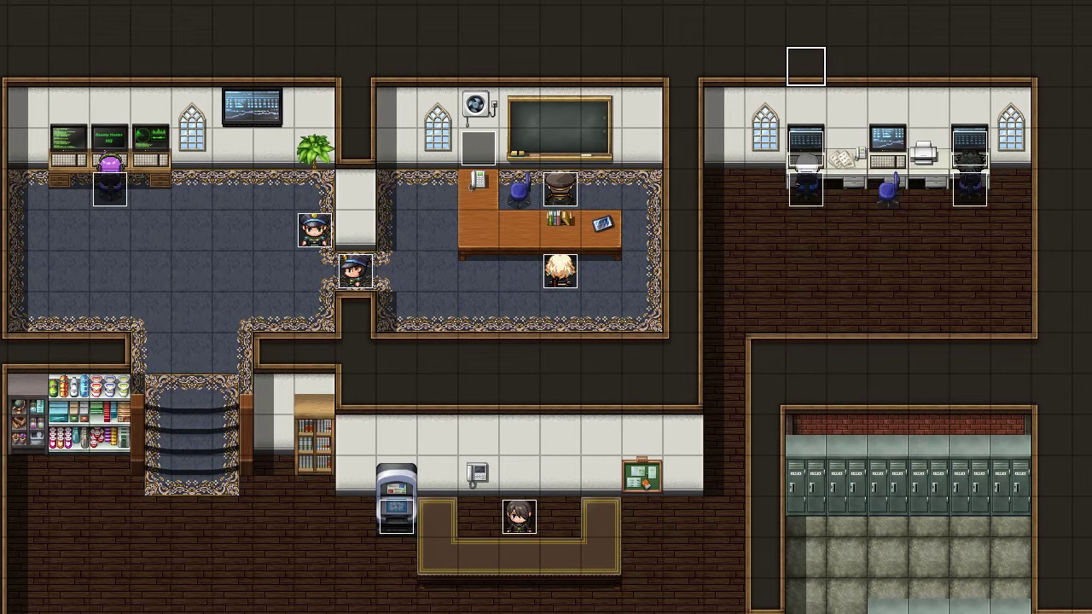
- Check the Plugin Manager list, then open FutureProject's js/plugins folder in File Explorer
key("F10")
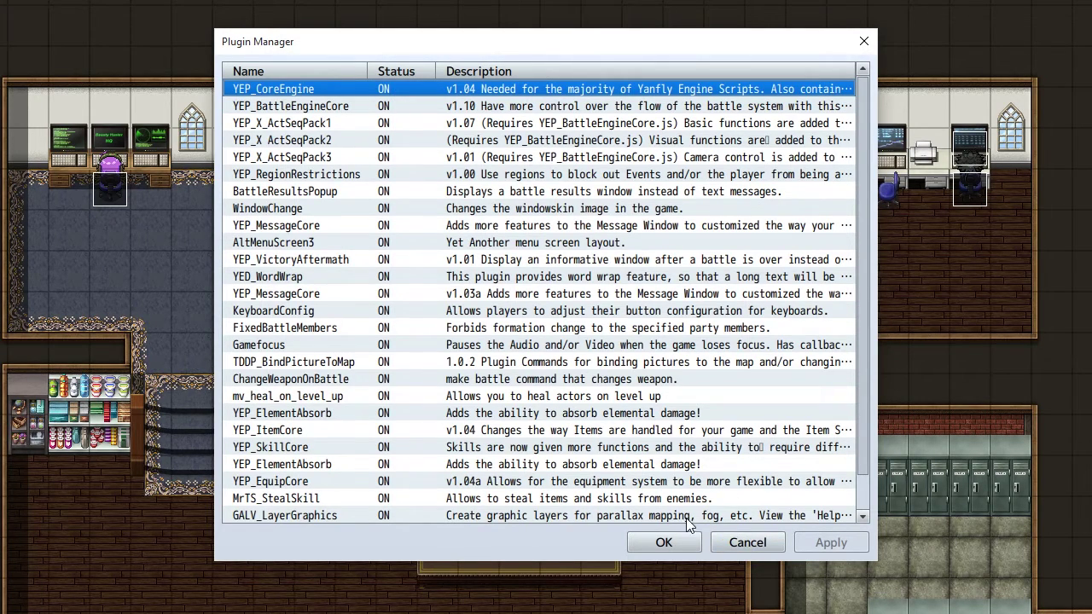
left_click(748, 542)
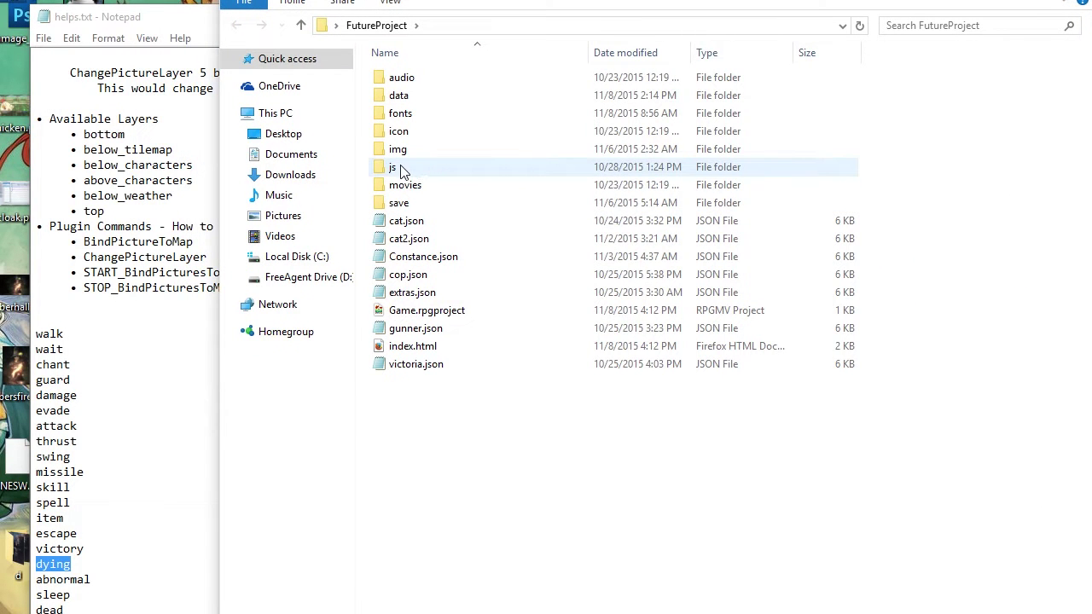
double_click(410, 170)
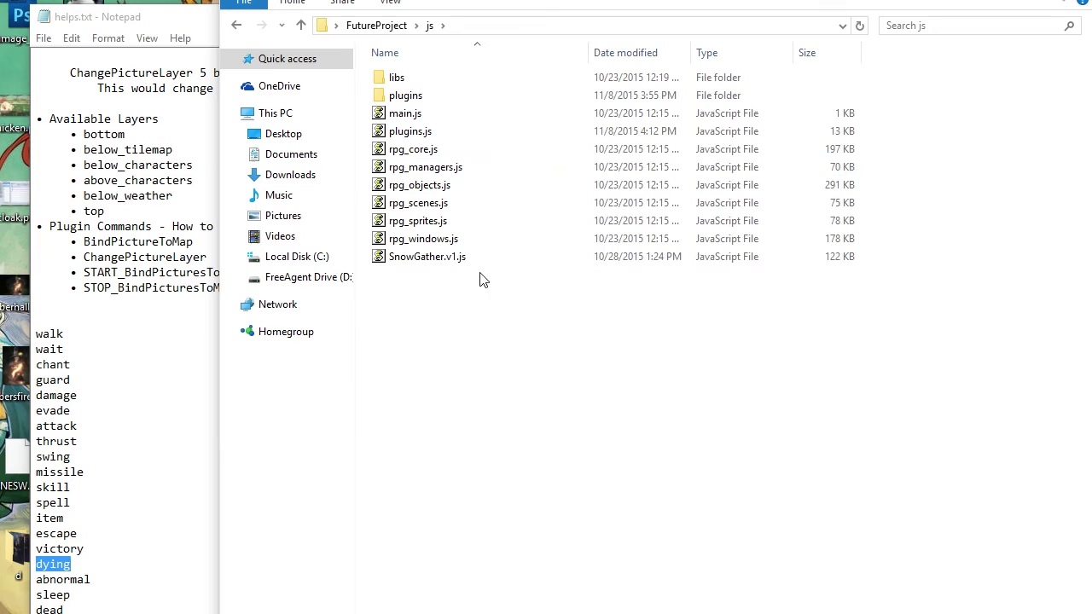
double_click(405, 95)
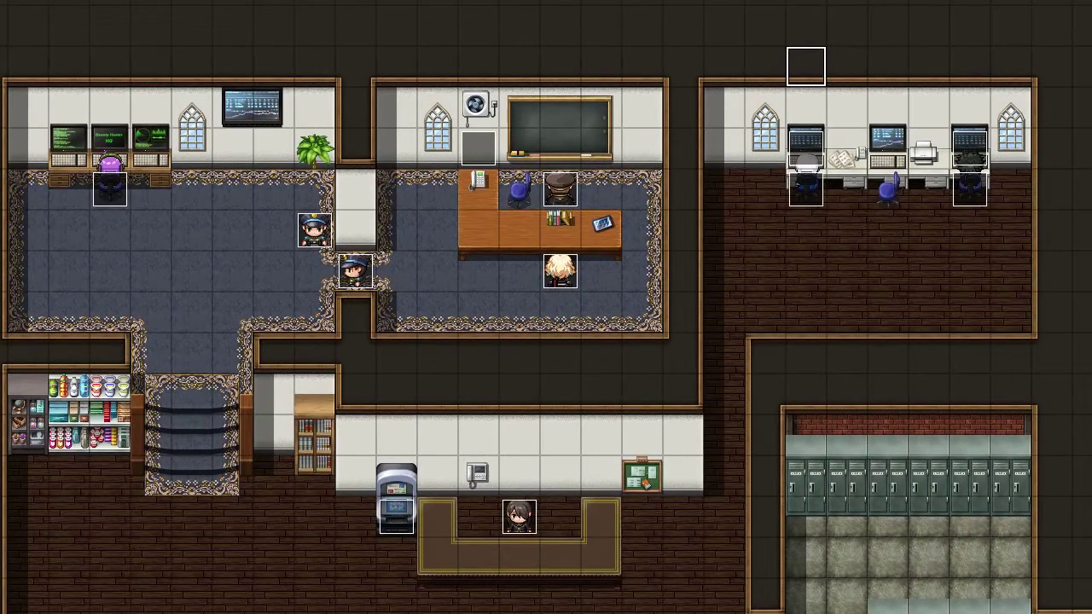
- Open the Database on the Skills list, showing 0001 Attack's action-sequence notetags
key("F9")
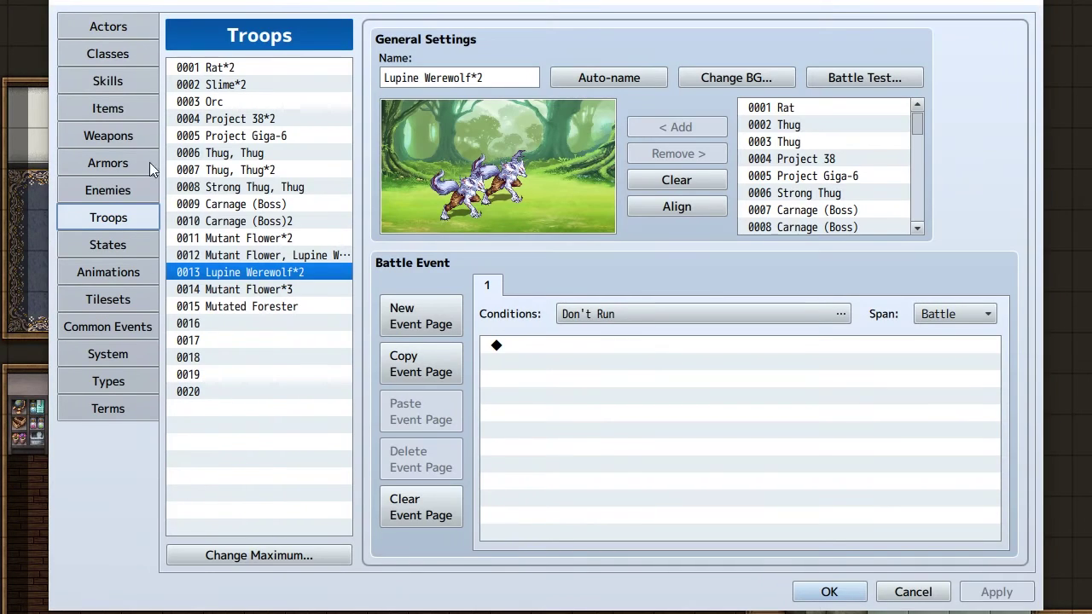
left_click(121, 86)
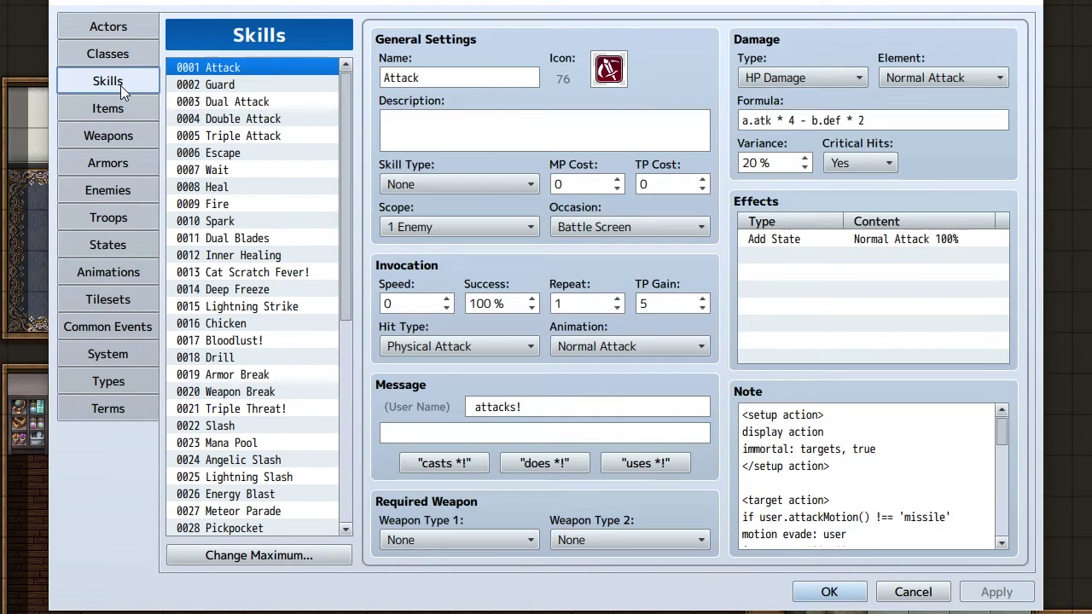
scroll(325, 179, "down", 1)
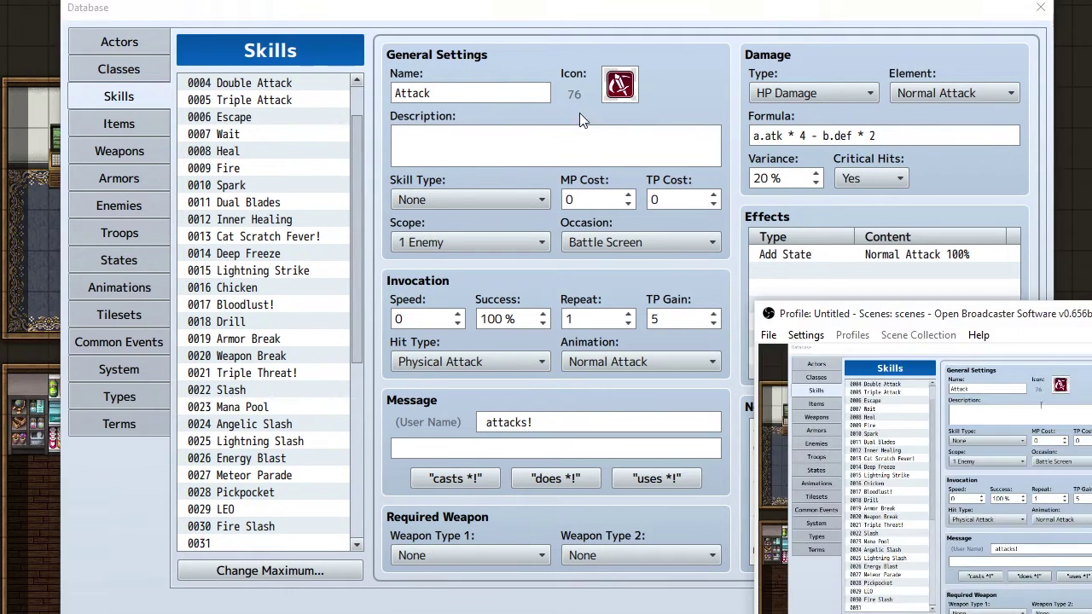
left_click(592, 20)
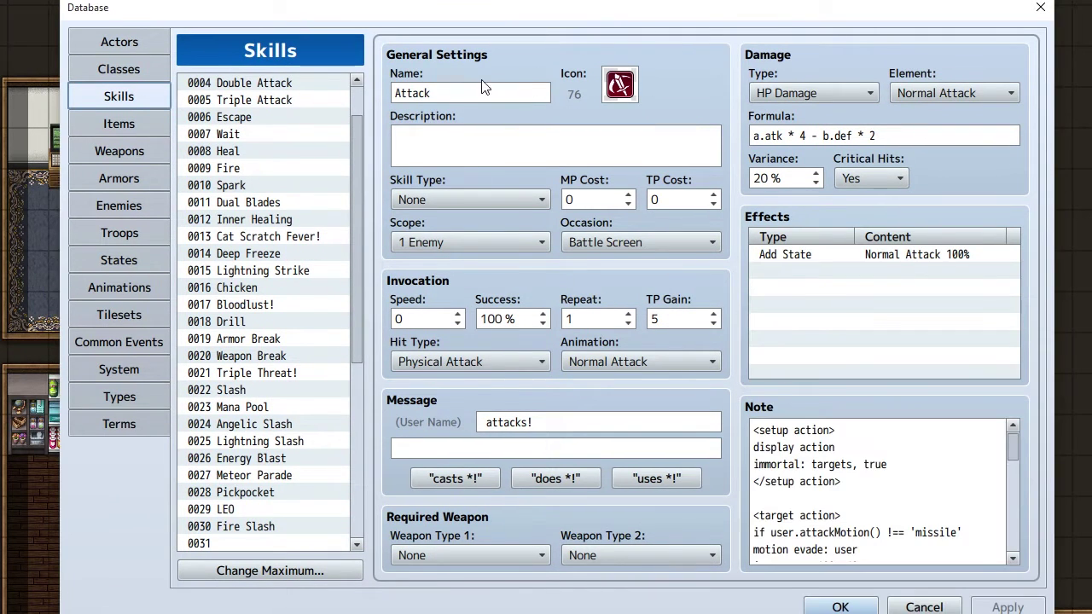
scroll(273, 117, "up", 1)
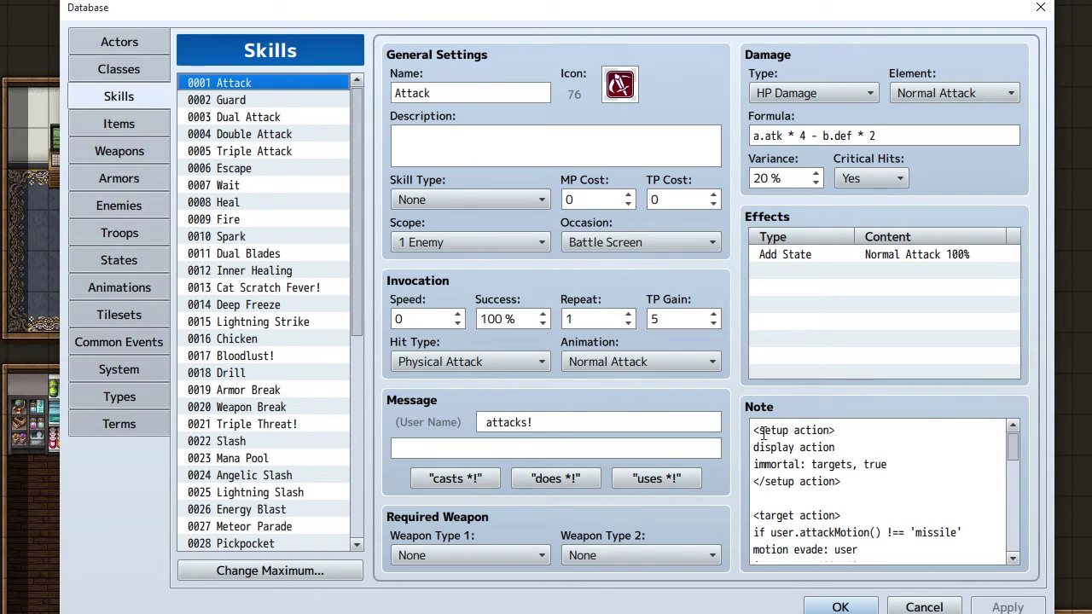
scroll(882, 499, "down", 1)
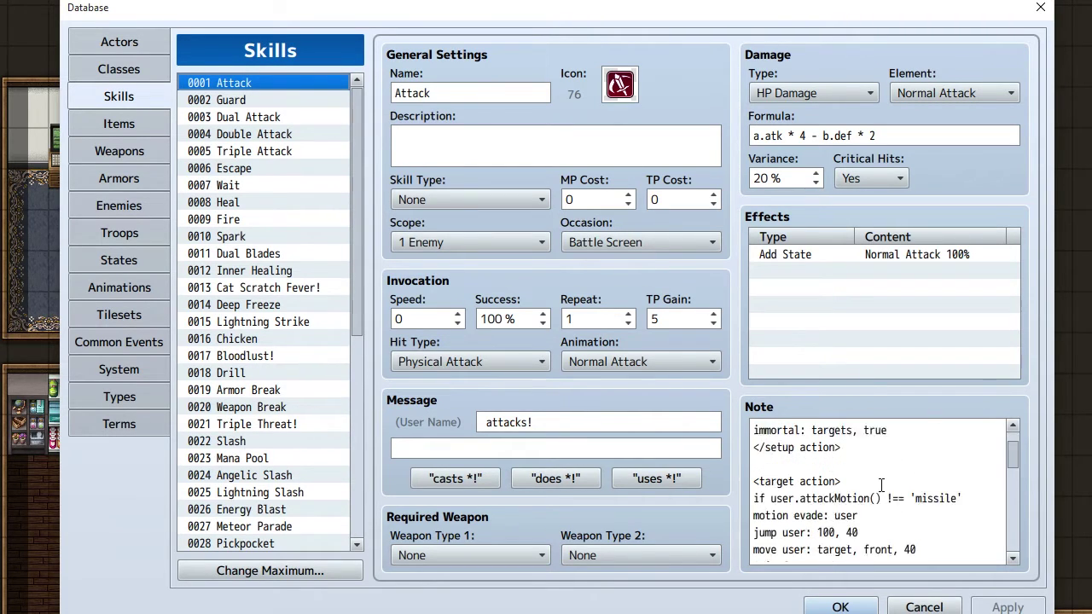
scroll(881, 486, "up", 2)
key("ctrl+a")
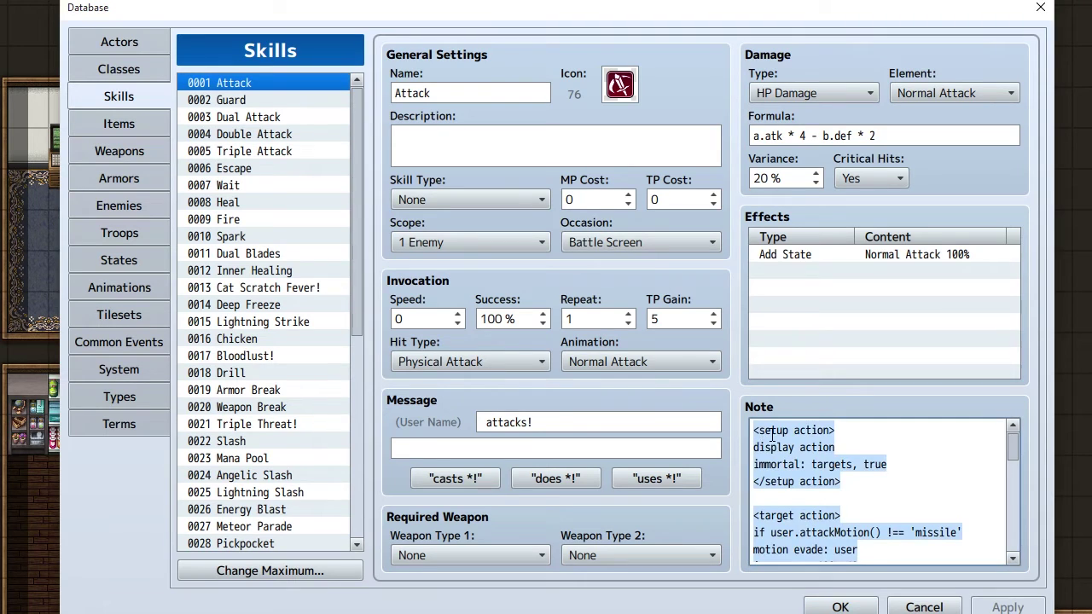
scroll(904, 470, "down", 1)
scroll(904, 470, "down", 2)
left_click_drag(1007, 459, 1009, 435)
scroll(935, 494, "down", 2)
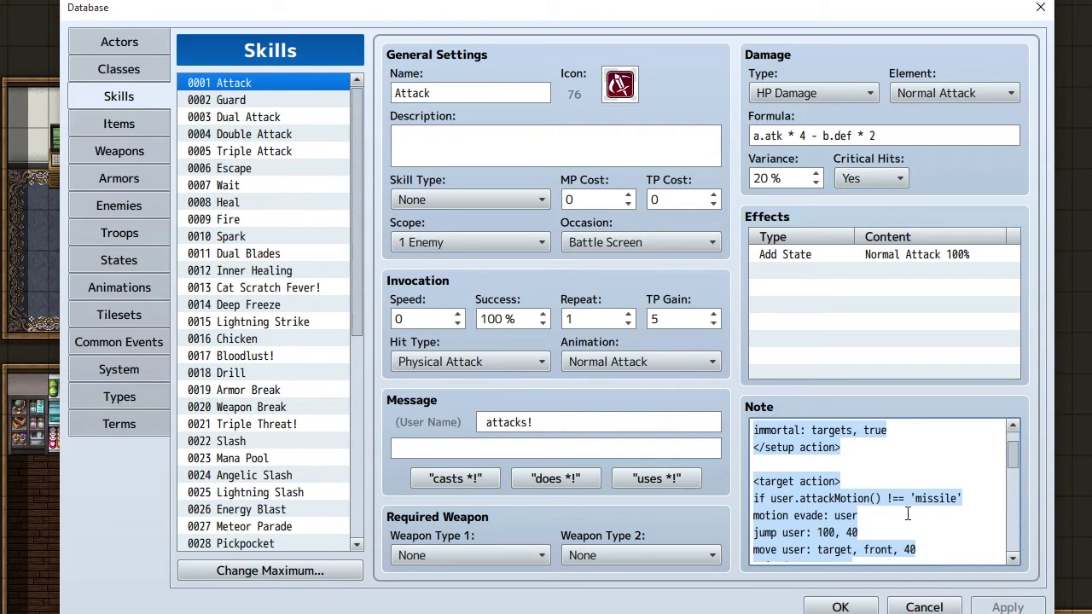
scroll(842, 484, "up", 2)
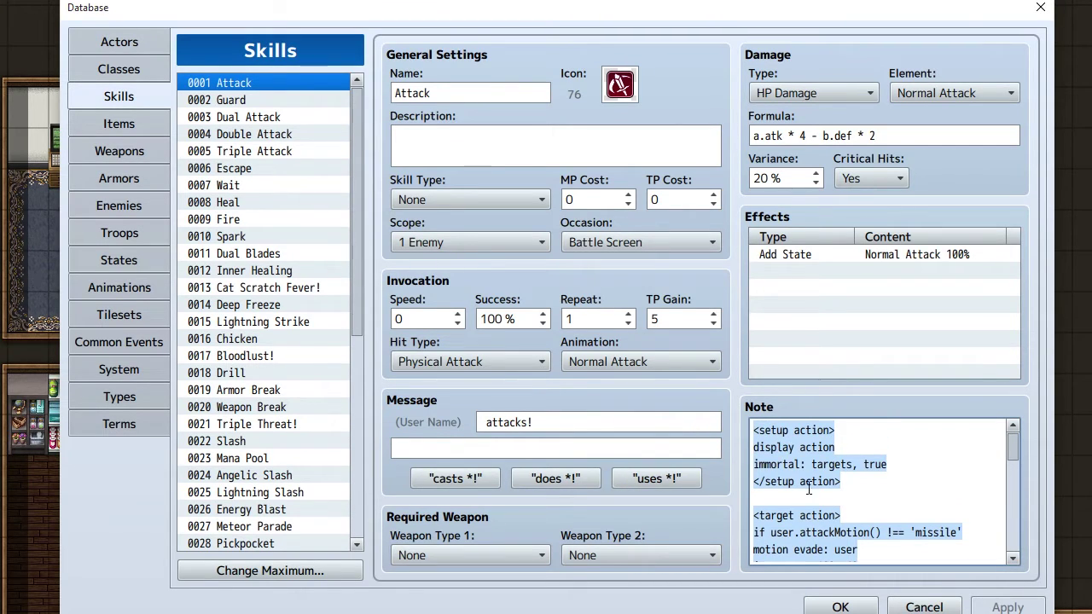
scroll(796, 516, "down", 2)
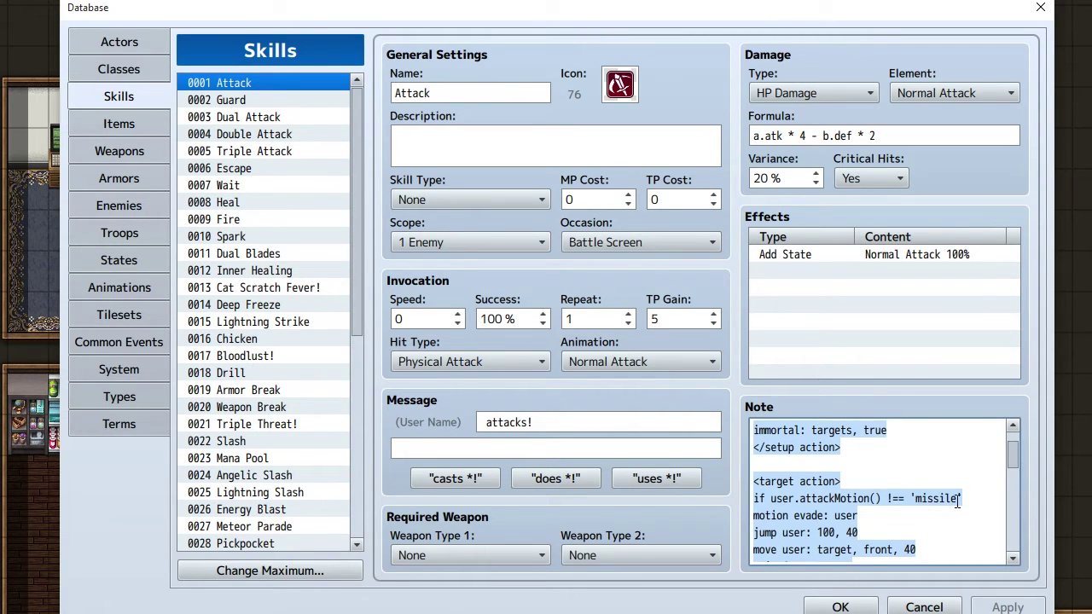
left_click(795, 517)
scroll(802, 518, "down", 1)
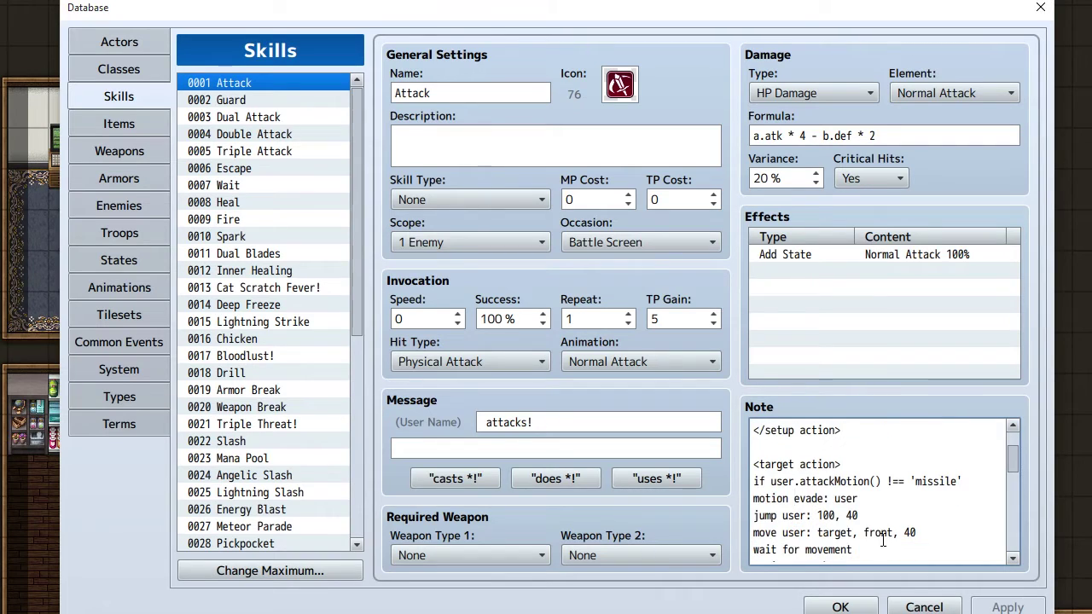
left_click_drag(754, 516, 860, 518)
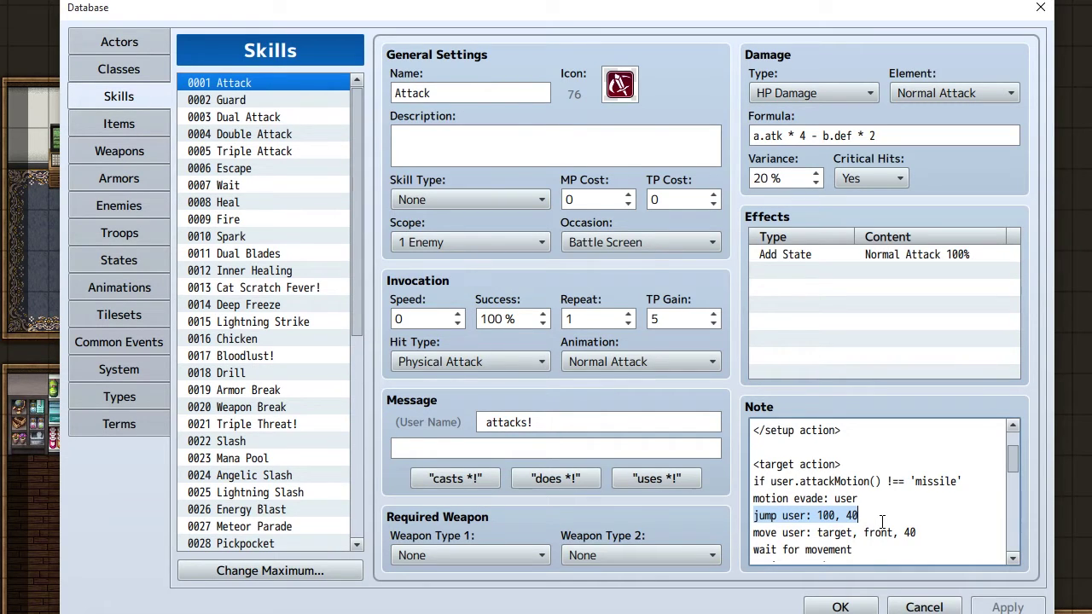
double_click(876, 515)
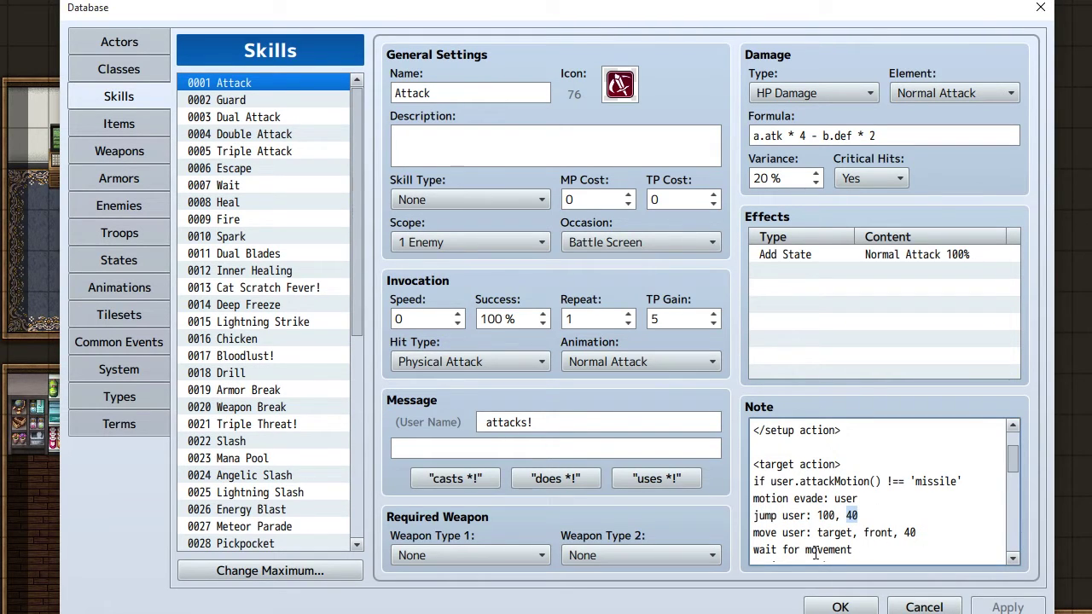
scroll(923, 539, "down", 1)
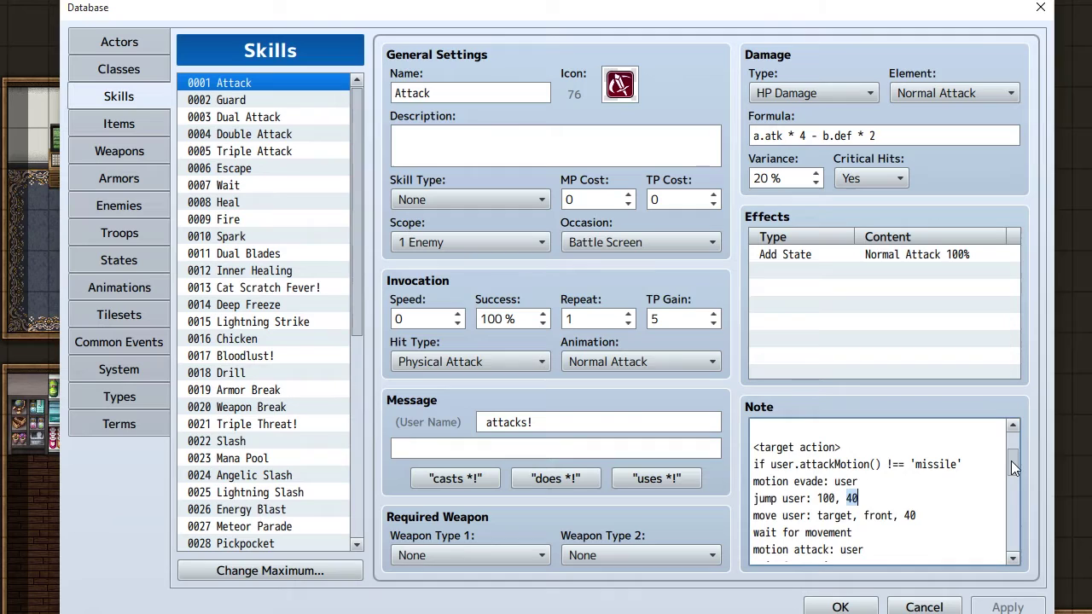
mouse_move(1011, 461)
left_mouse_down()
mouse_move(1010, 539)
mouse_move(1025, 462)
left_mouse_up()
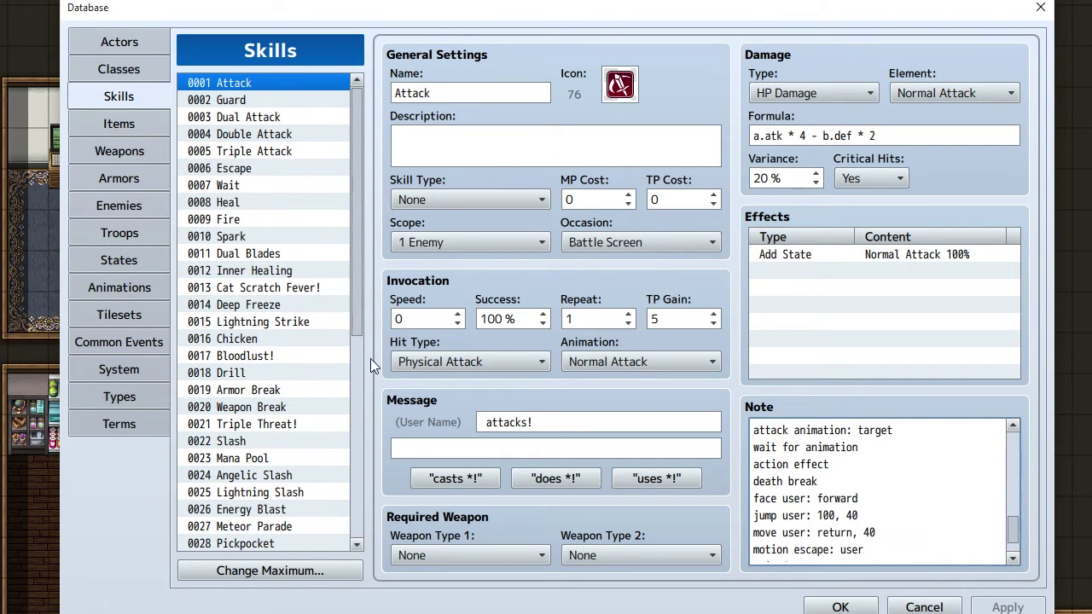
scroll(757, 448, "down", 3)
- Select skill 0027 Meteor Parade and inspect the <Whole Action> tag in its Note box
left_click(293, 493)
scroll(294, 496, "down", 1)
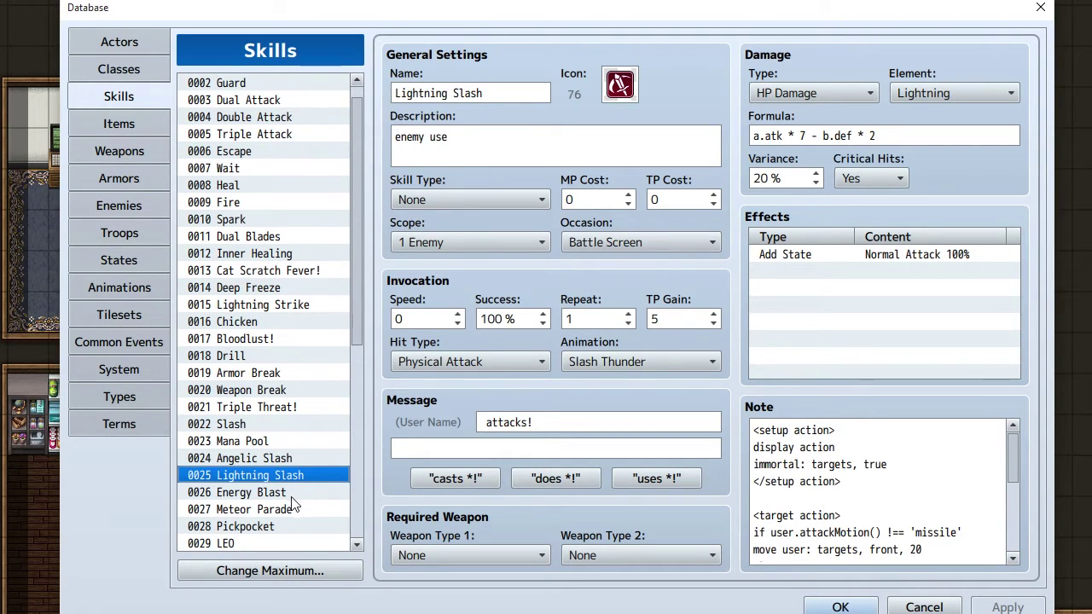
left_click(281, 510)
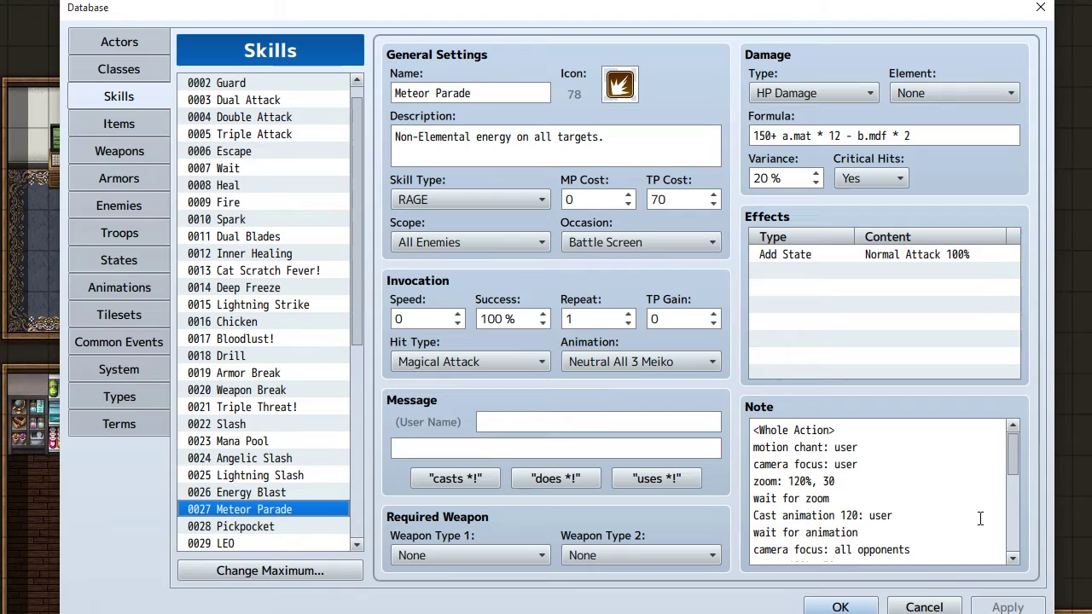
left_click(771, 435)
key("ctrl+a")
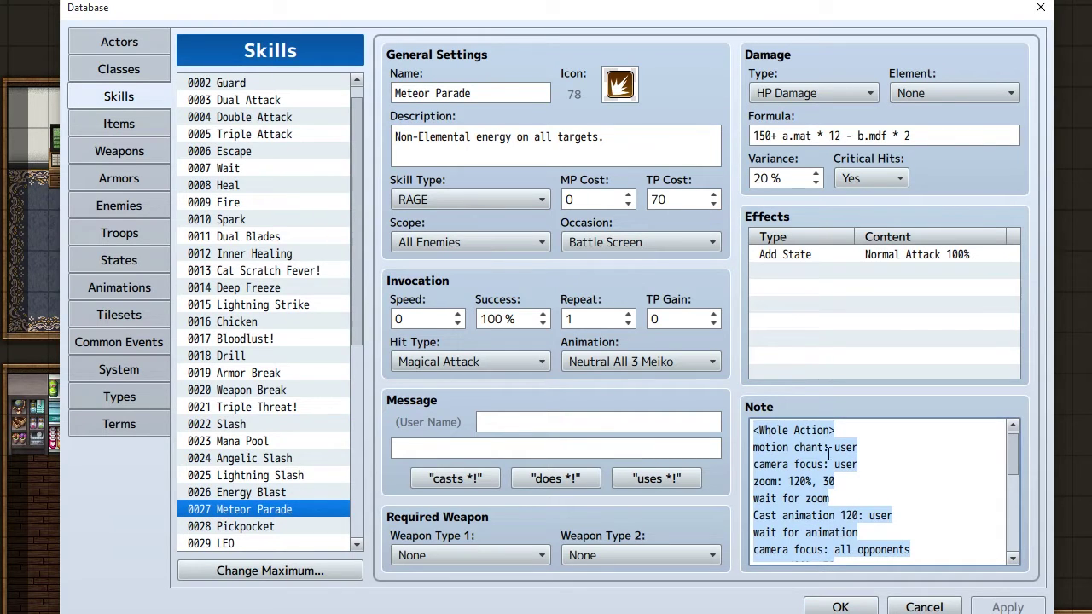
left_click(806, 430)
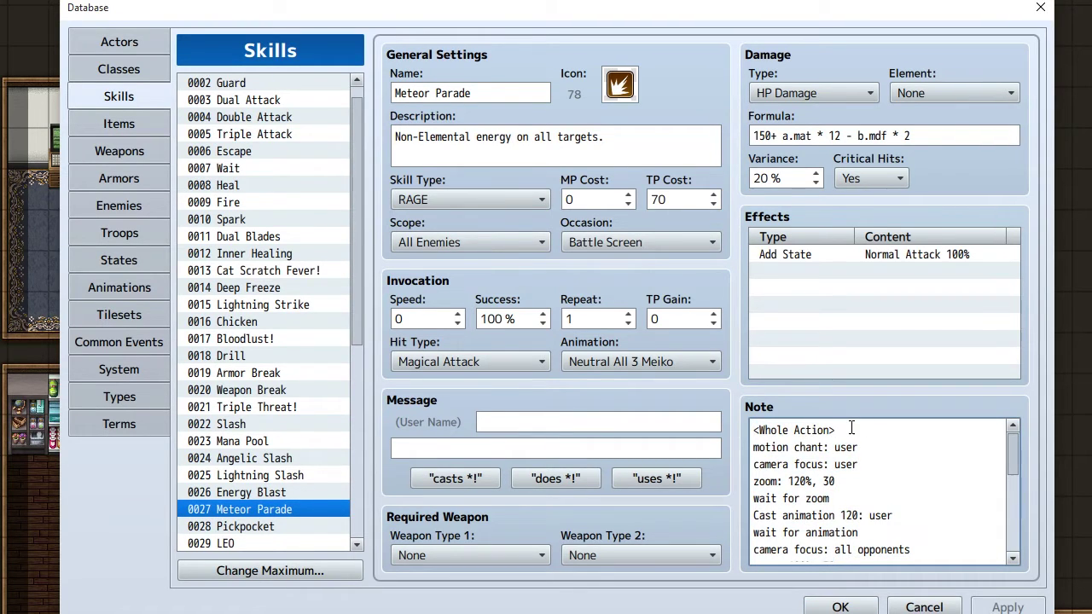
left_click(850, 430)
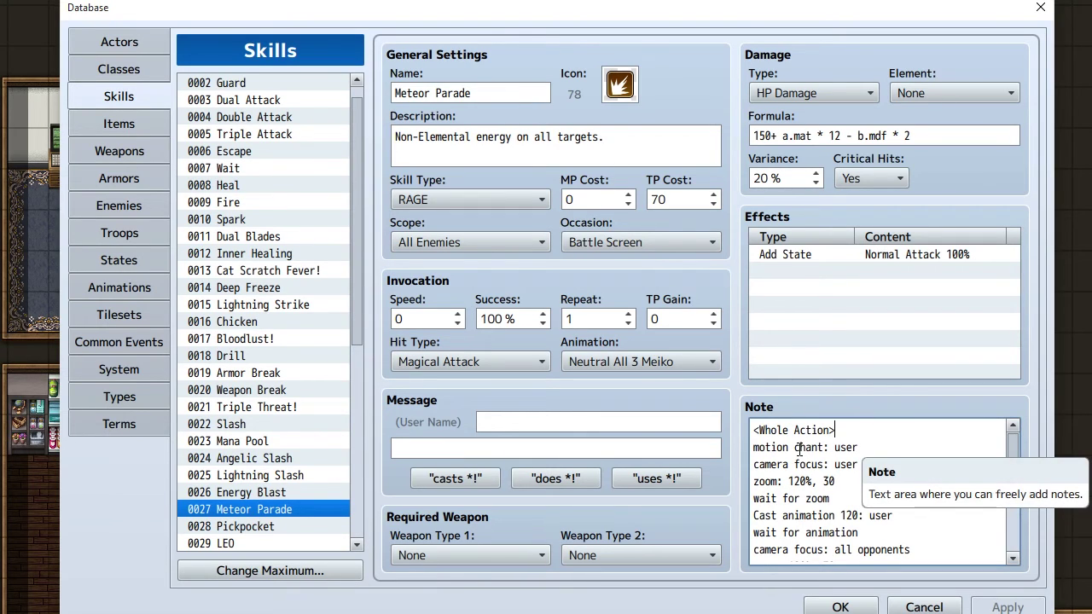
- Highlight 'chant' in the motion chant line and read down through the remaining notetags
left_click_drag(797, 448, 826, 448)
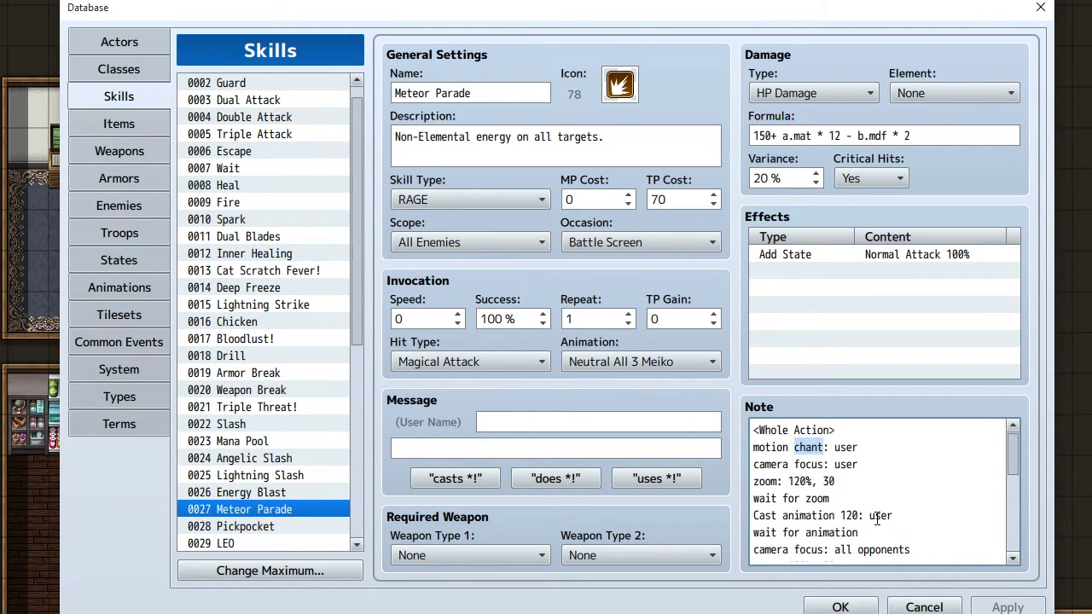
left_click(835, 447)
left_click(867, 446)
scroll(876, 504, "down", 1)
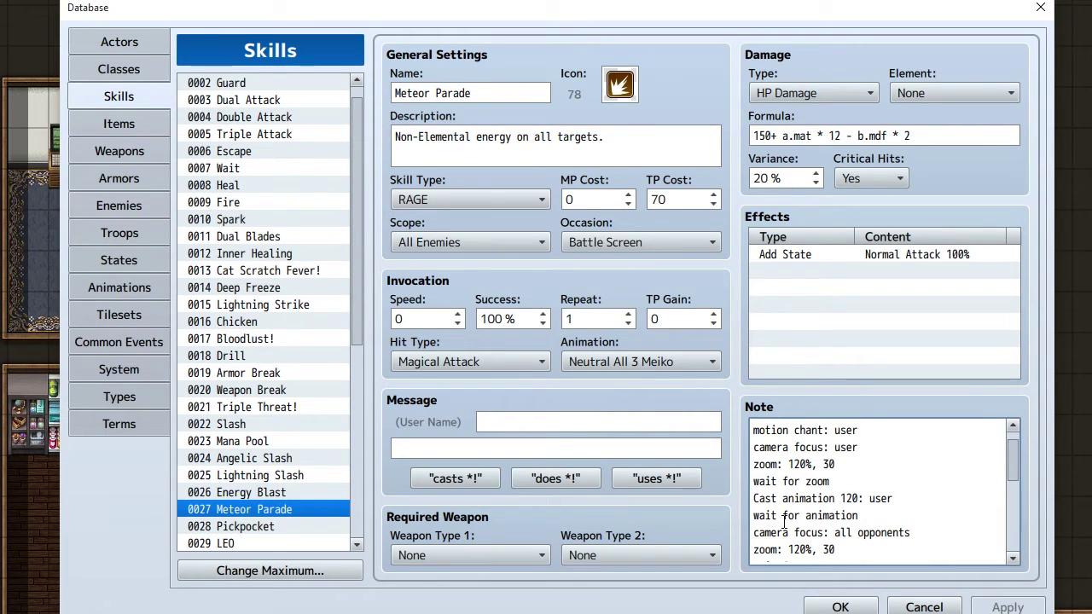
scroll(844, 524, "down", 2)
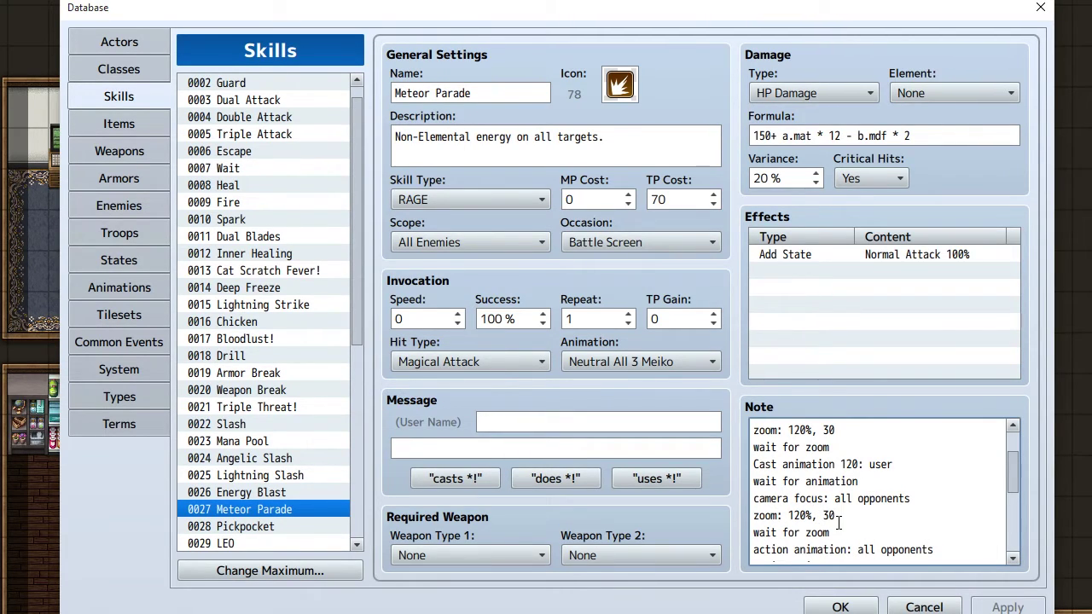
scroll(838, 524, "down", 1)
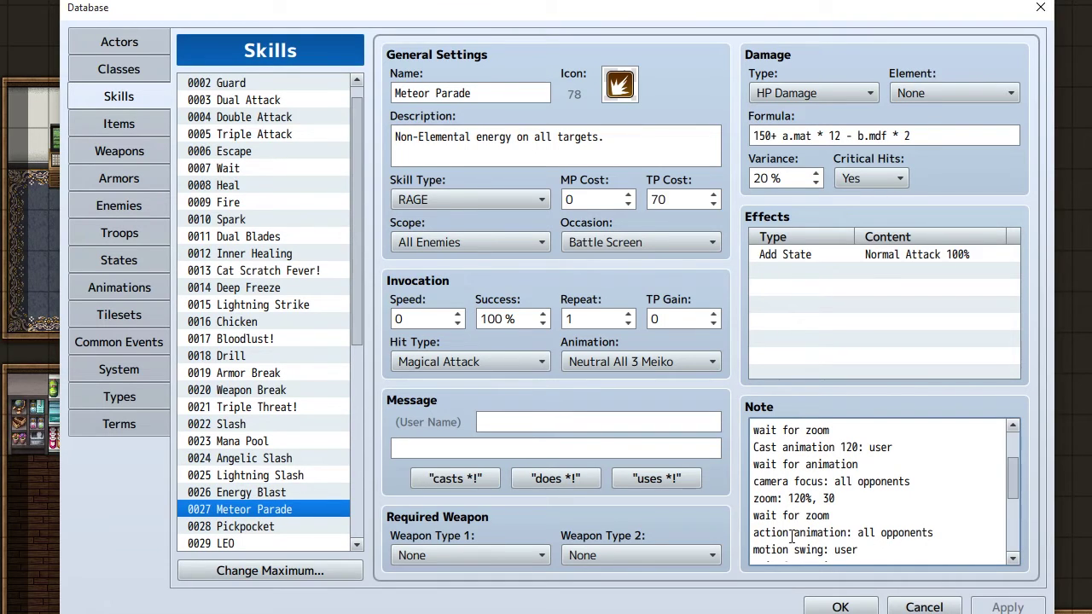
left_click_drag(754, 536, 846, 536)
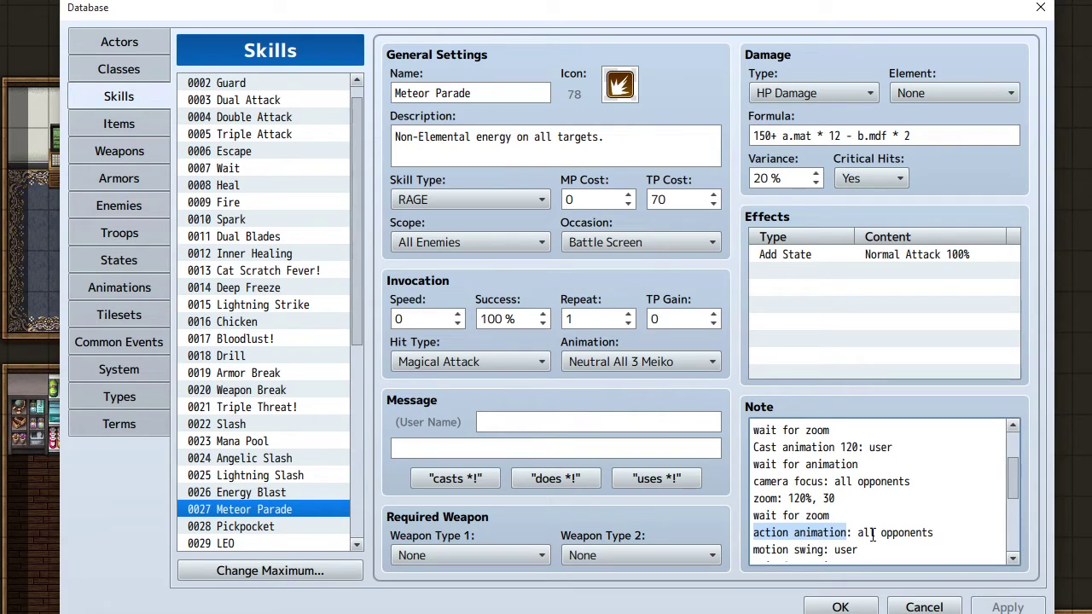
left_click_drag(859, 532, 927, 532)
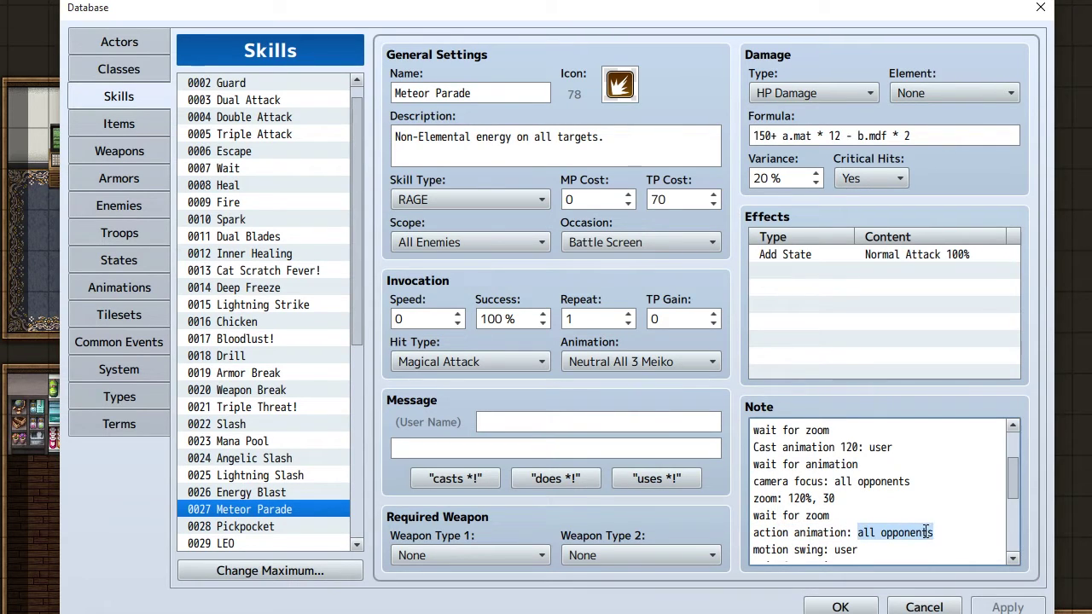
scroll(926, 532, "down", 1)
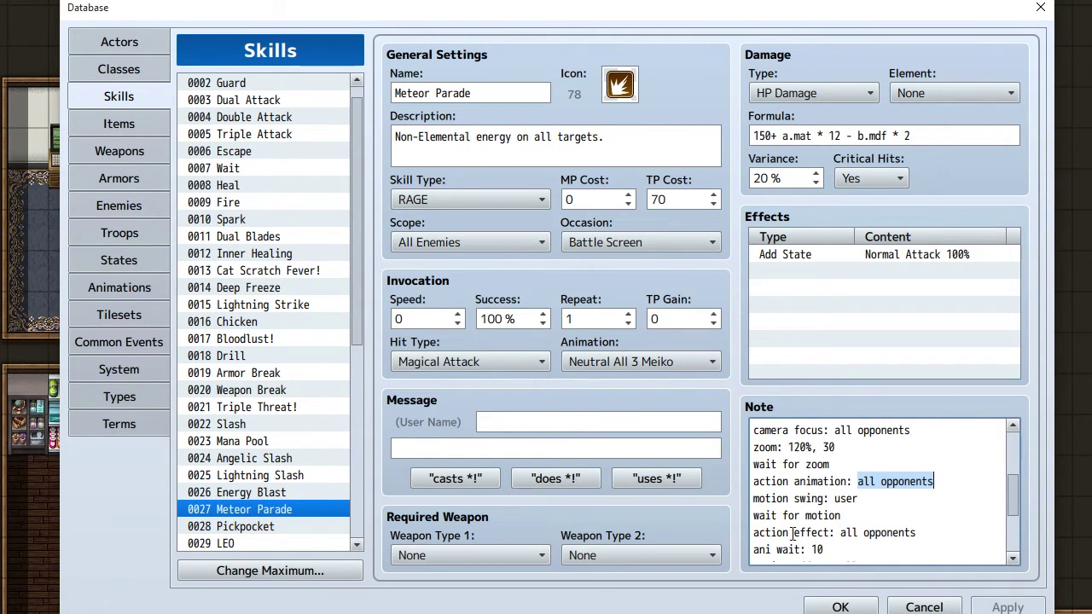
scroll(891, 533, "down", 1)
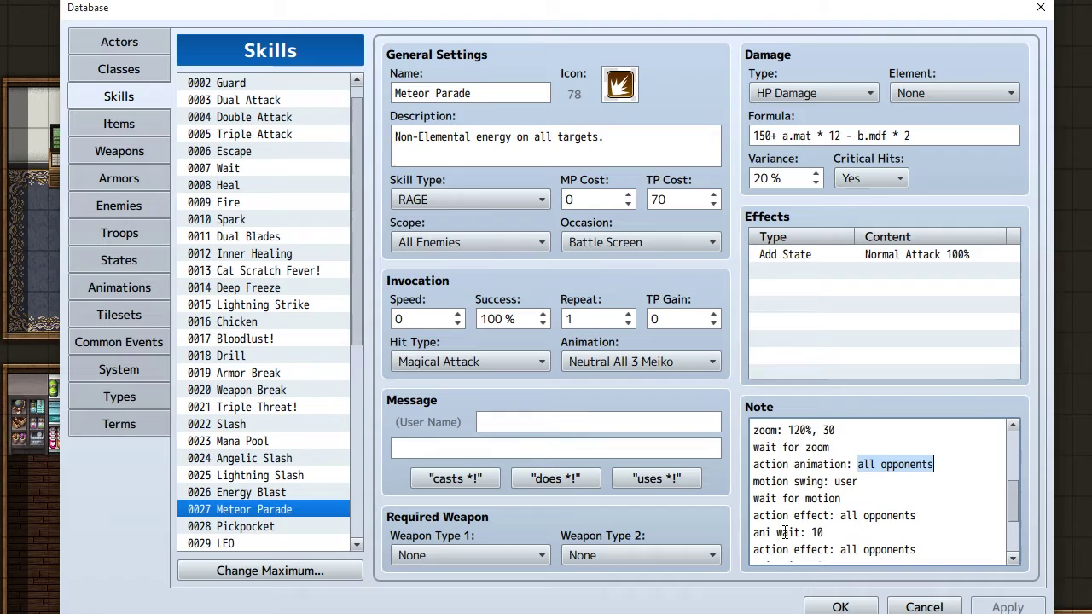
scroll(817, 531, "down", 1)
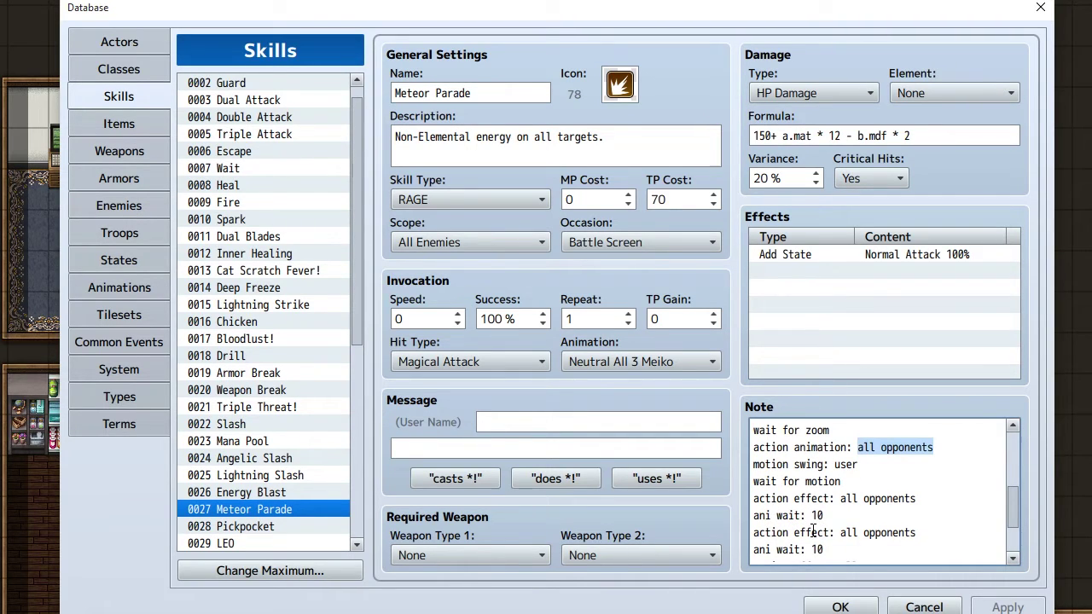
scroll(806, 529, "down", 2)
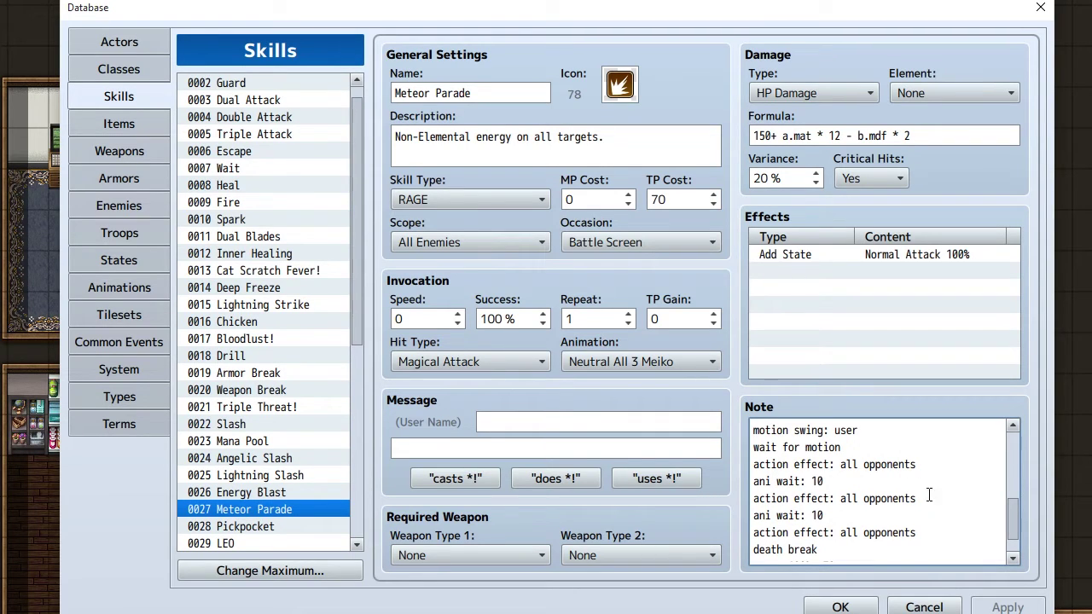
scroll(860, 520, "down", 2)
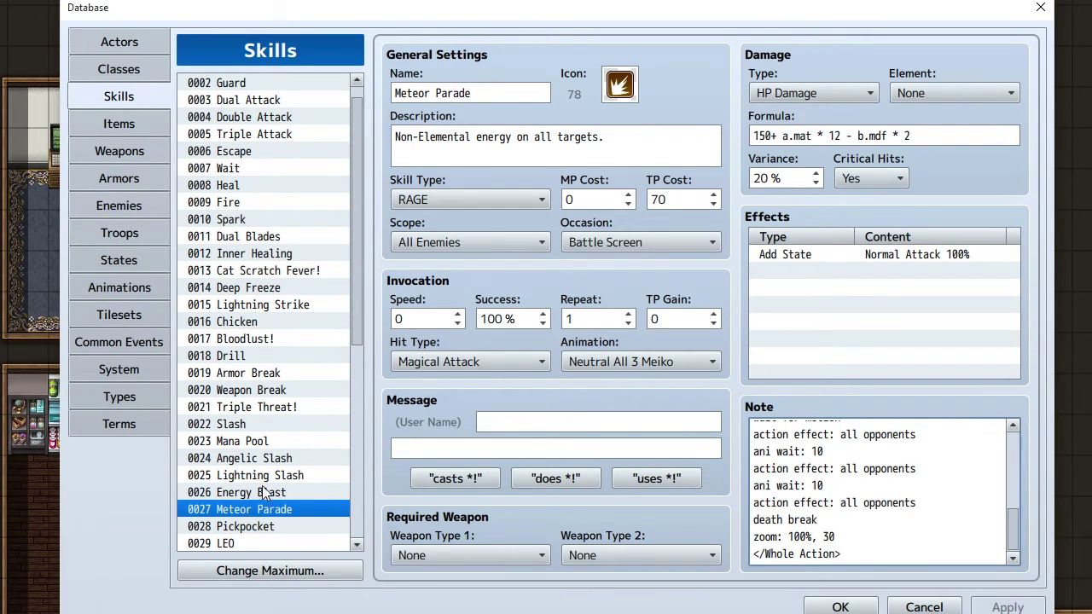
- Select skill 0013 Cat Scratch Fever! and change the first 'motion swing: user' to 'motion attack: user'
left_click(266, 273)
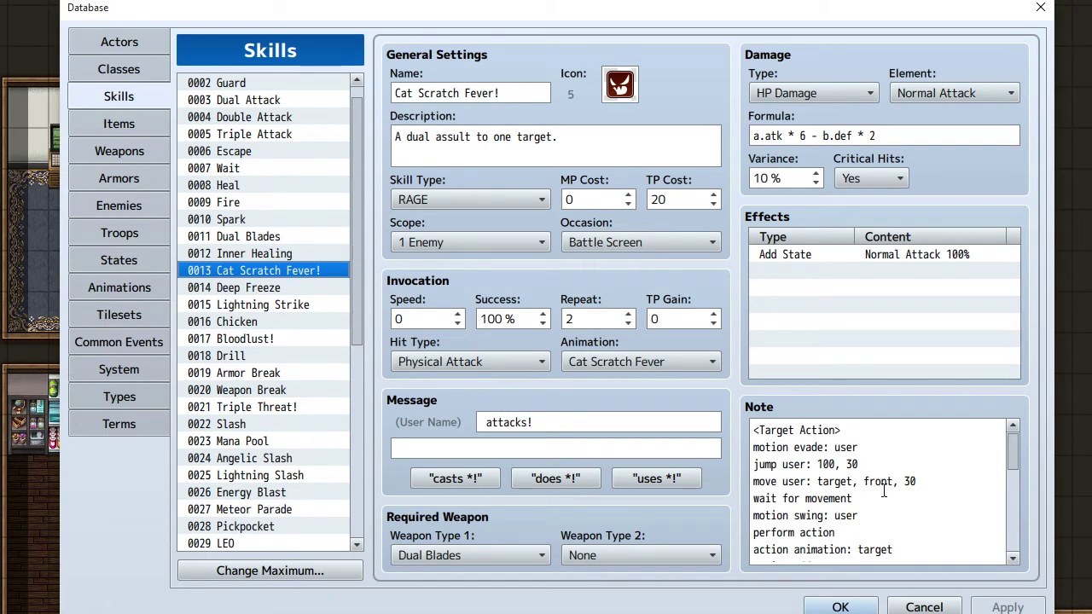
left_click_drag(753, 430, 783, 482)
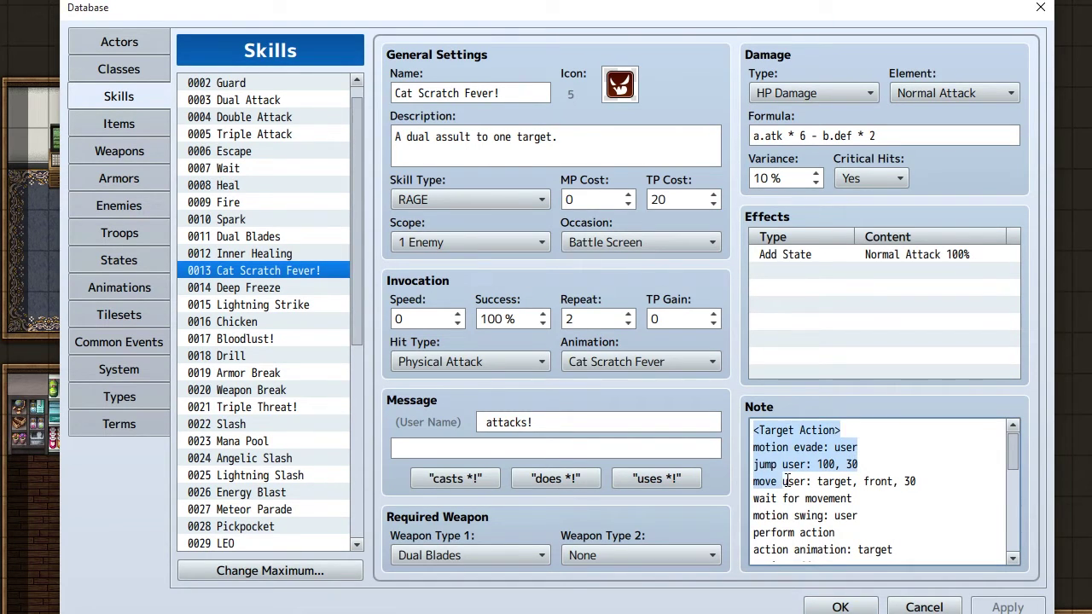
left_click(784, 481)
left_click(834, 481)
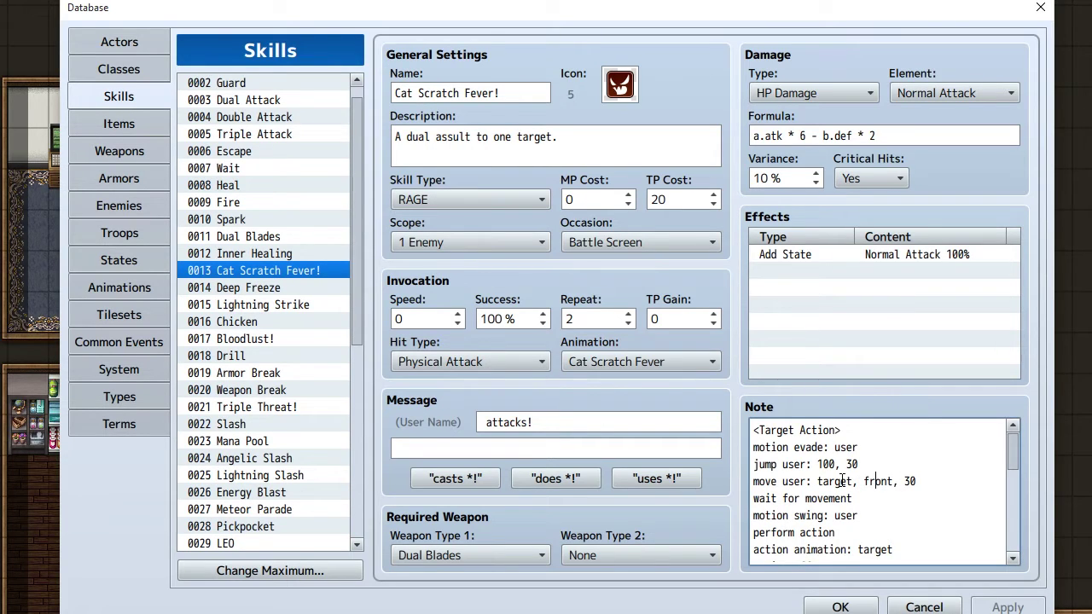
left_click(875, 481)
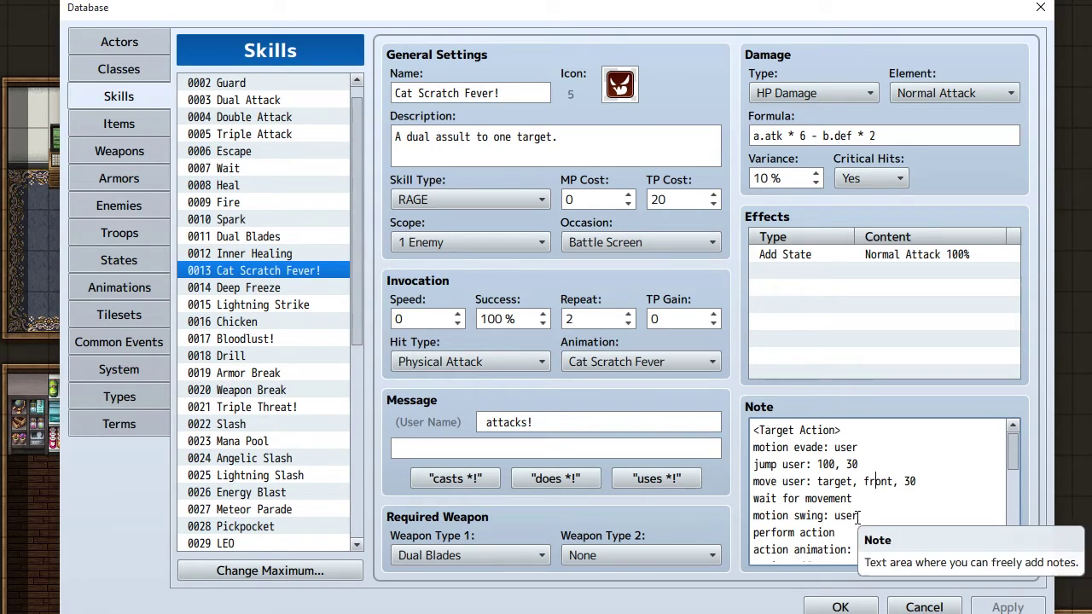
scroll(858, 516, "down", 1)
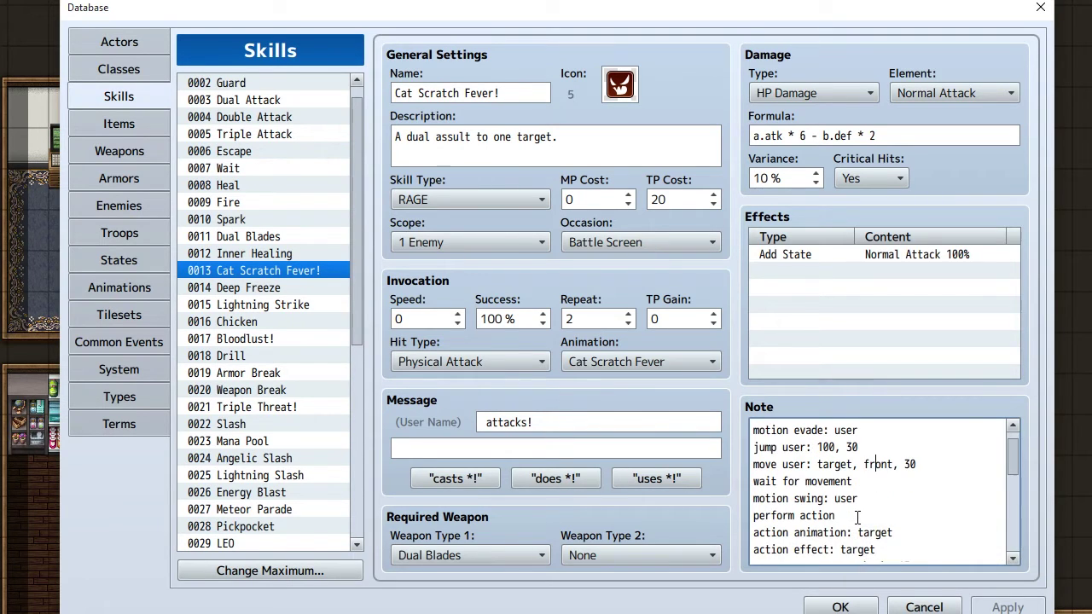
left_click_drag(794, 502, 824, 499)
type("attack")
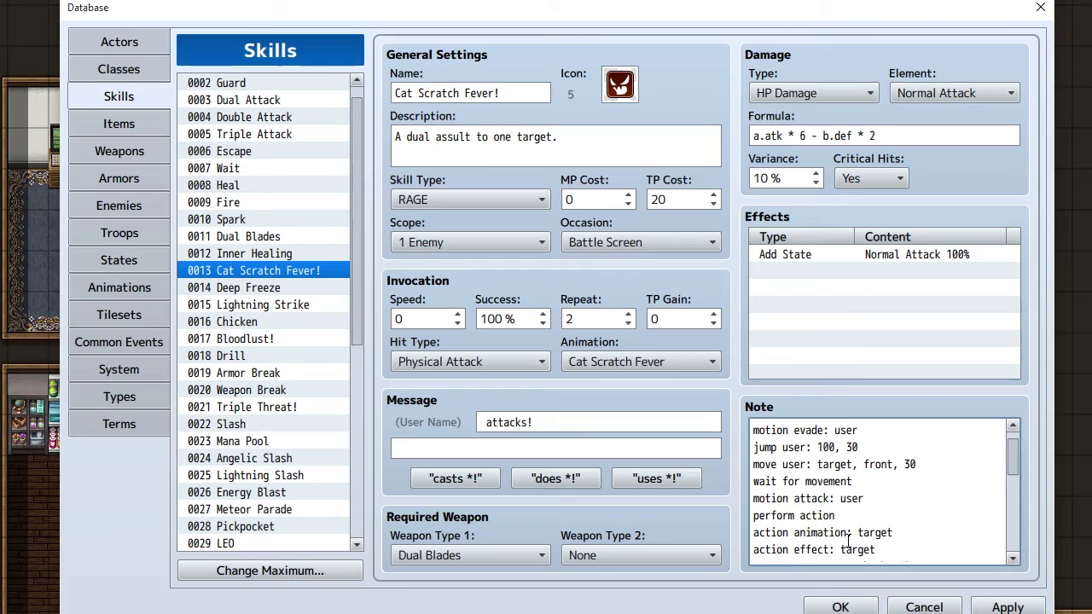
- Change the second 'motion swing: user' line to 'motion attack: user'
scroll(835, 515, "down", 1)
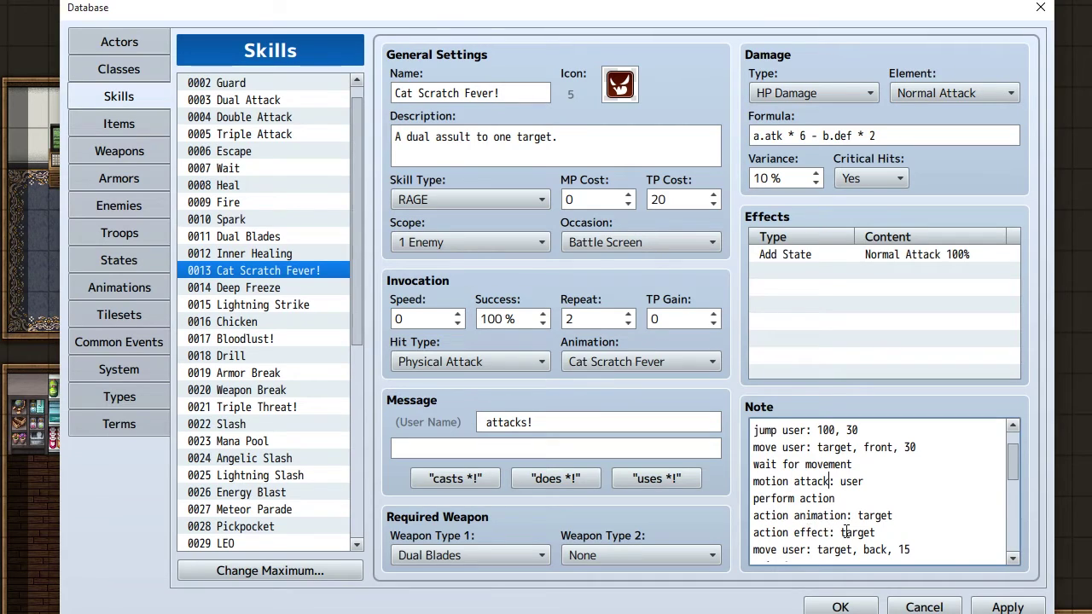
scroll(885, 532, "down", 1)
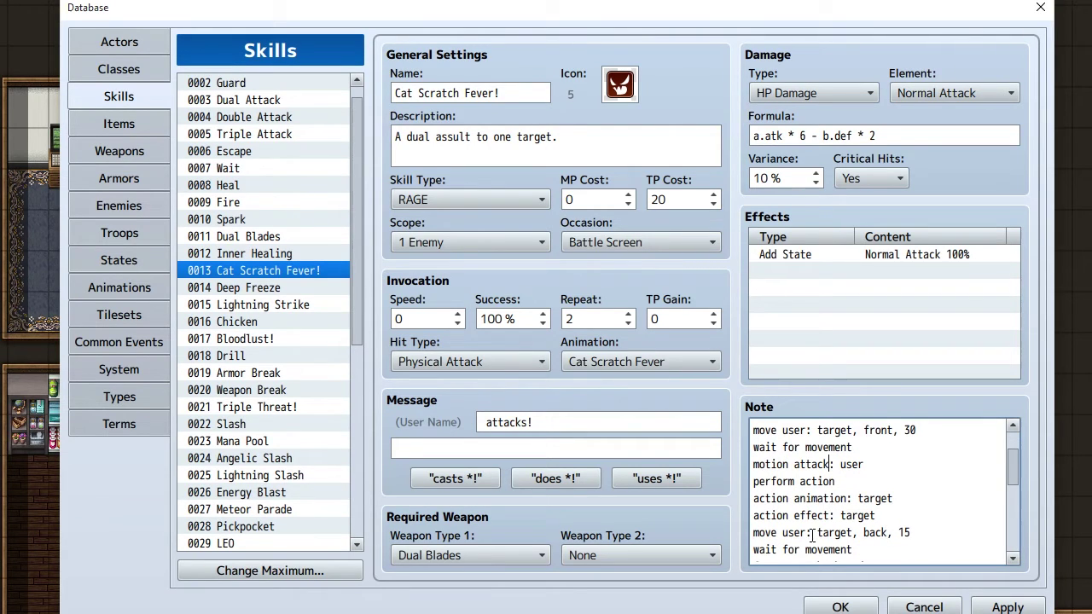
scroll(862, 529, "down", 1)
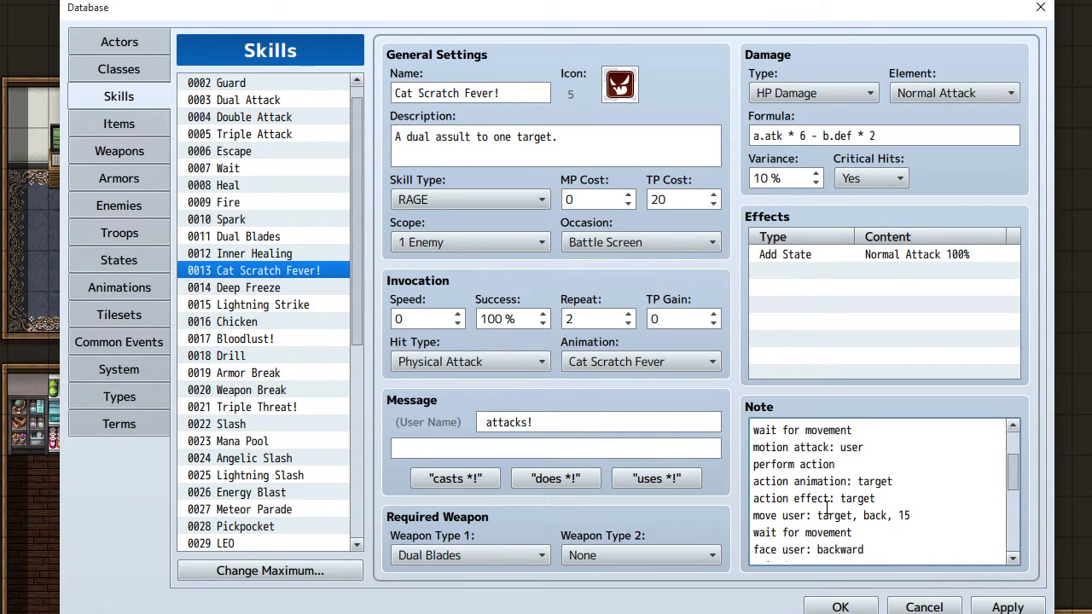
scroll(844, 544, "down", 1)
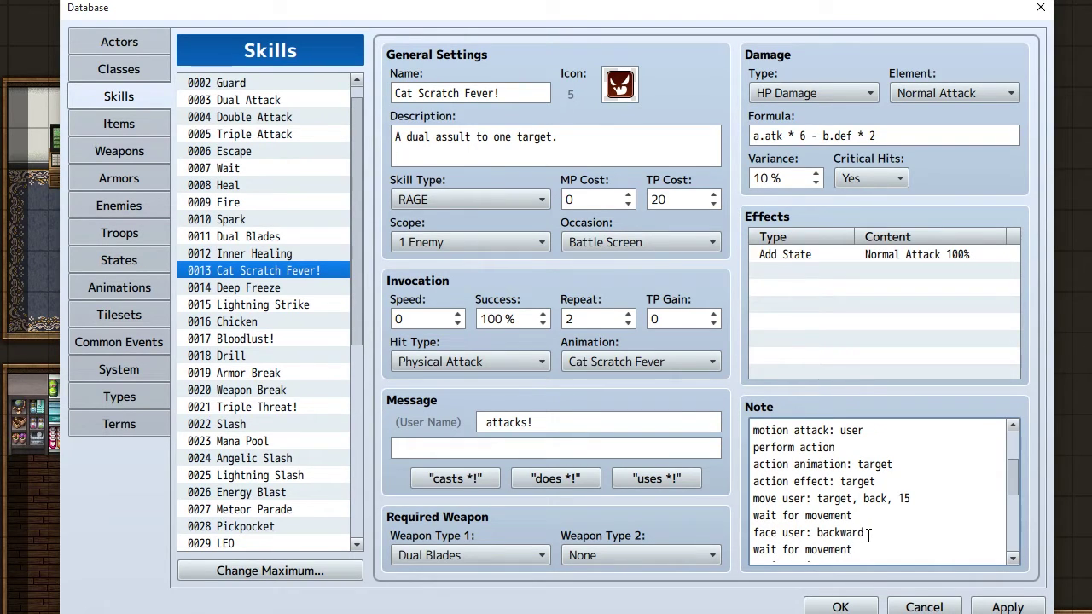
scroll(863, 535, "down", 2)
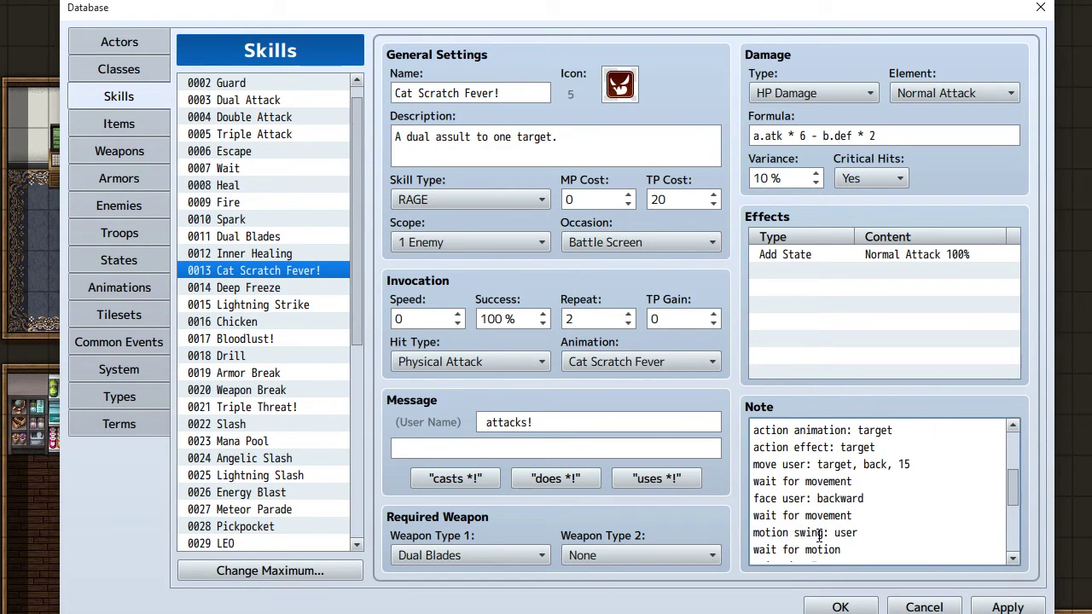
left_click_drag(796, 532, 826, 533)
type("attack")
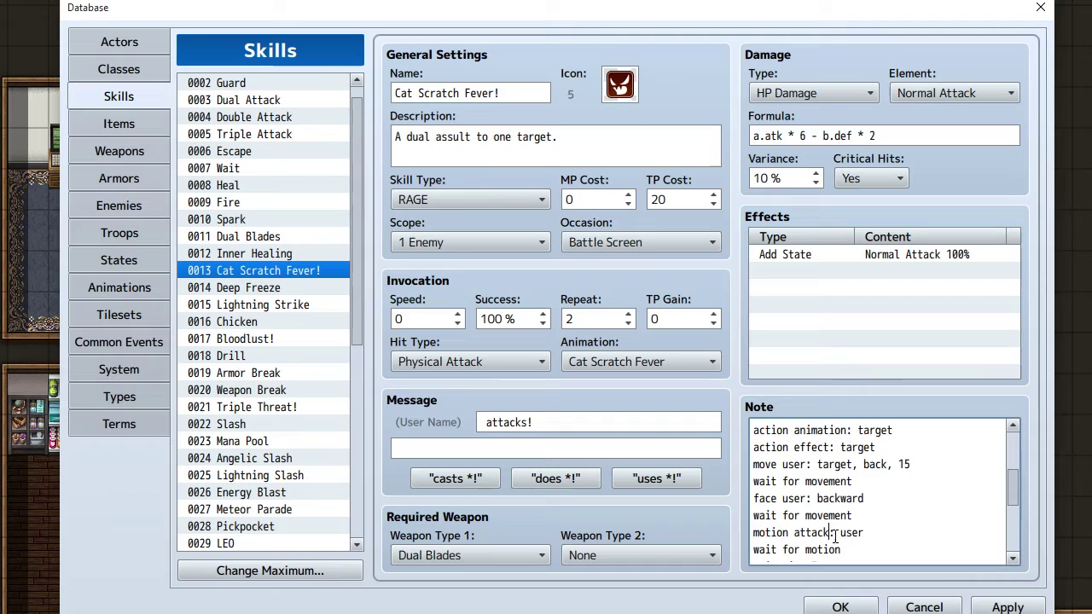
- Scroll to the end of the Target Action notetags and check the 'move user: return, 40' line
scroll(870, 515, "down", 1)
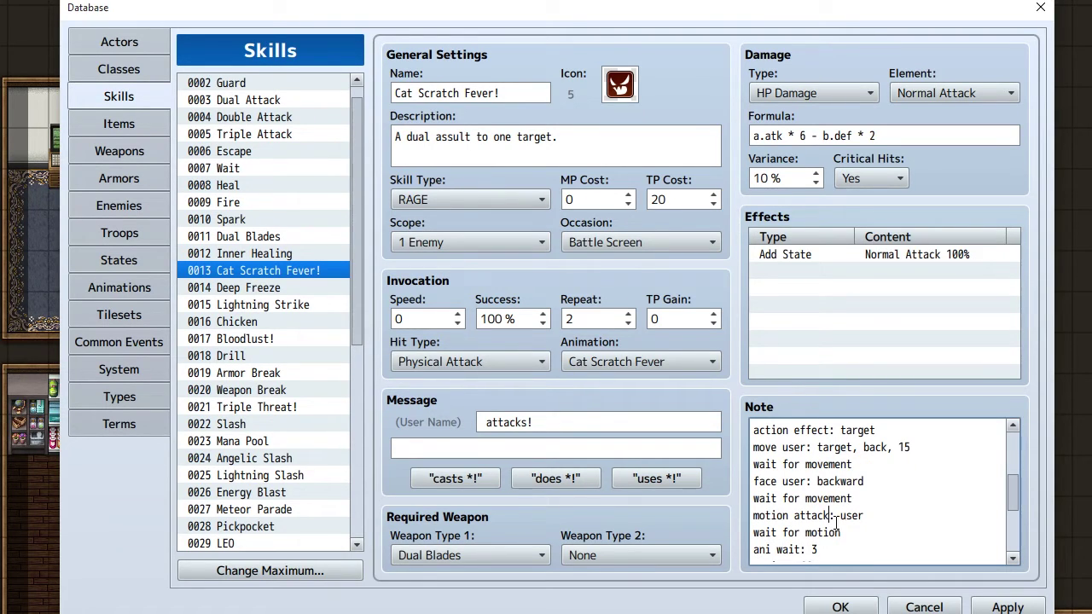
scroll(845, 529, "down", 1)
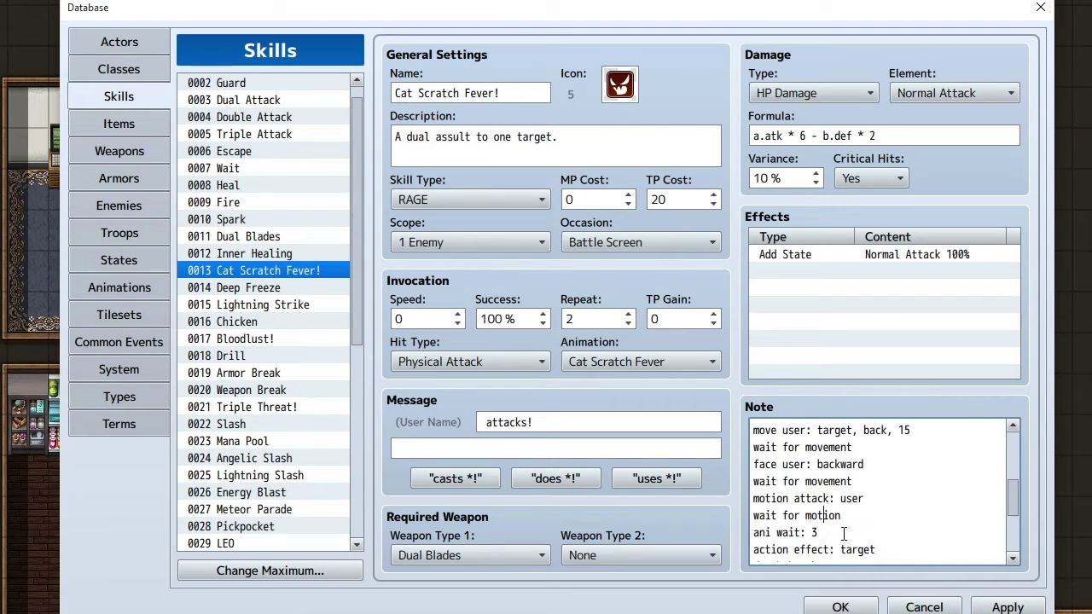
scroll(819, 538, "down", 1)
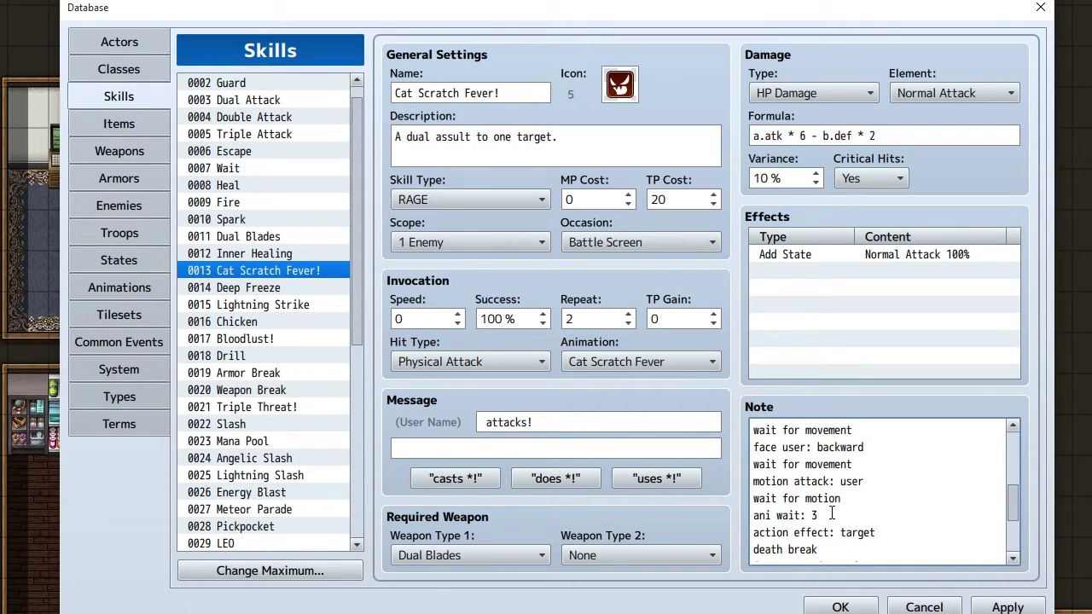
scroll(787, 532, "down", 1)
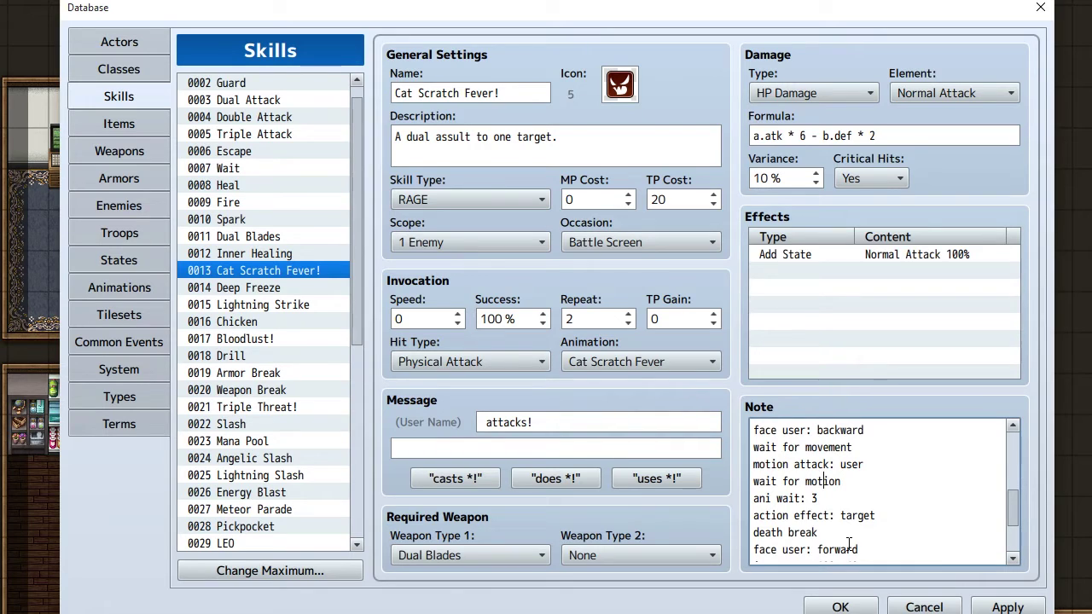
scroll(849, 543, "down", 2)
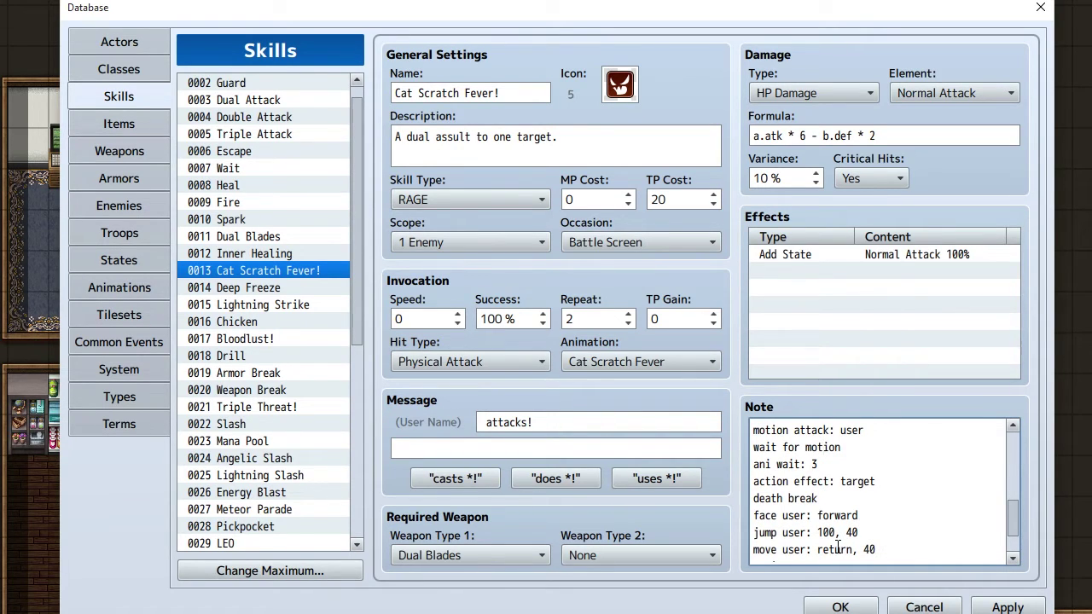
scroll(837, 548, "down", 1)
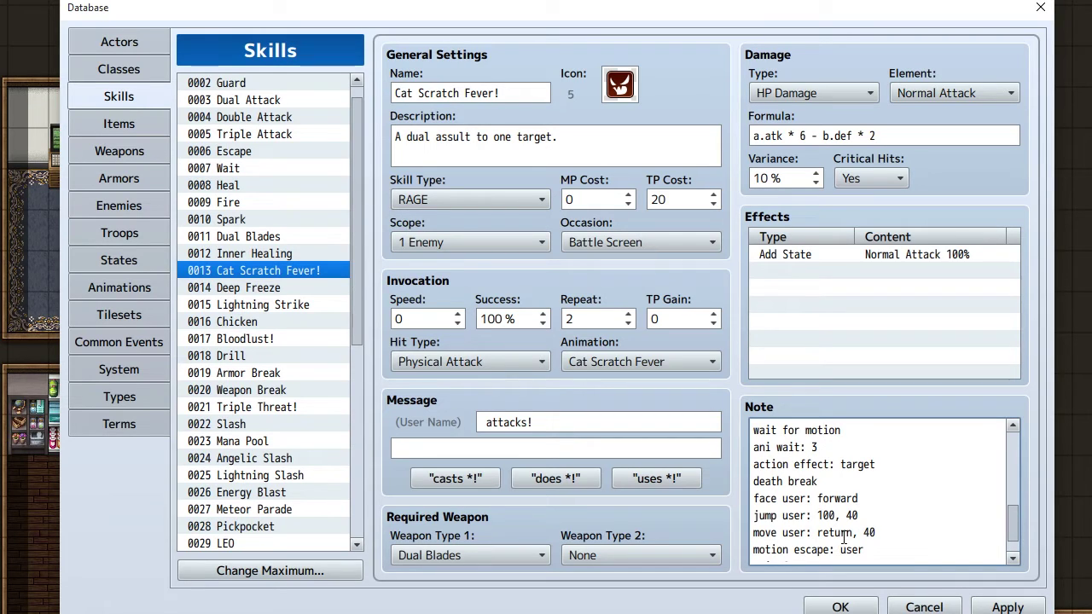
left_click_drag(843, 532, 876, 534)
scroll(875, 538, "down", 2)
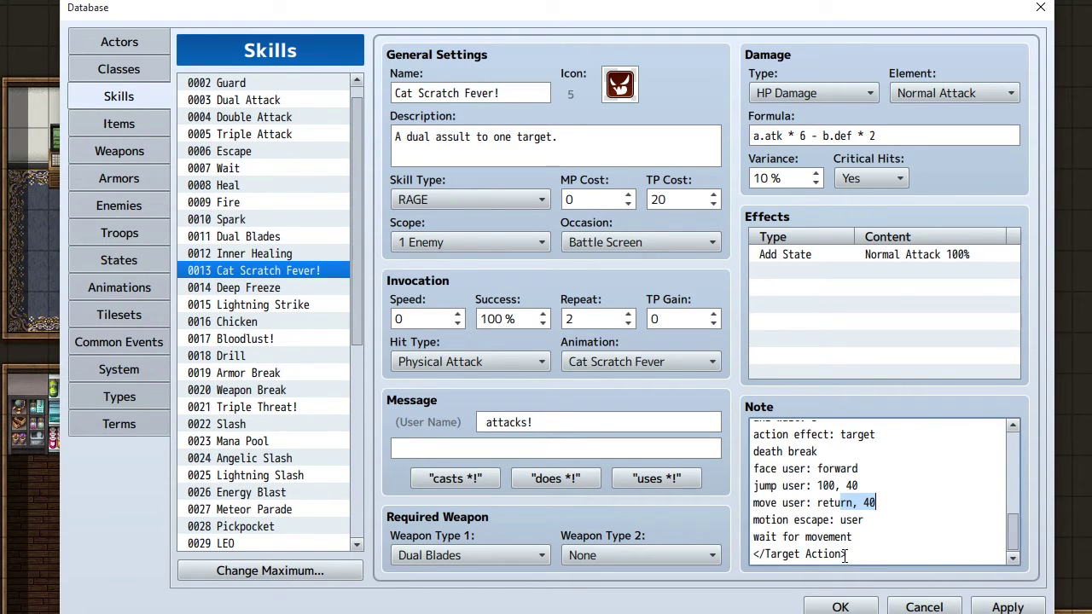
left_click(847, 552)
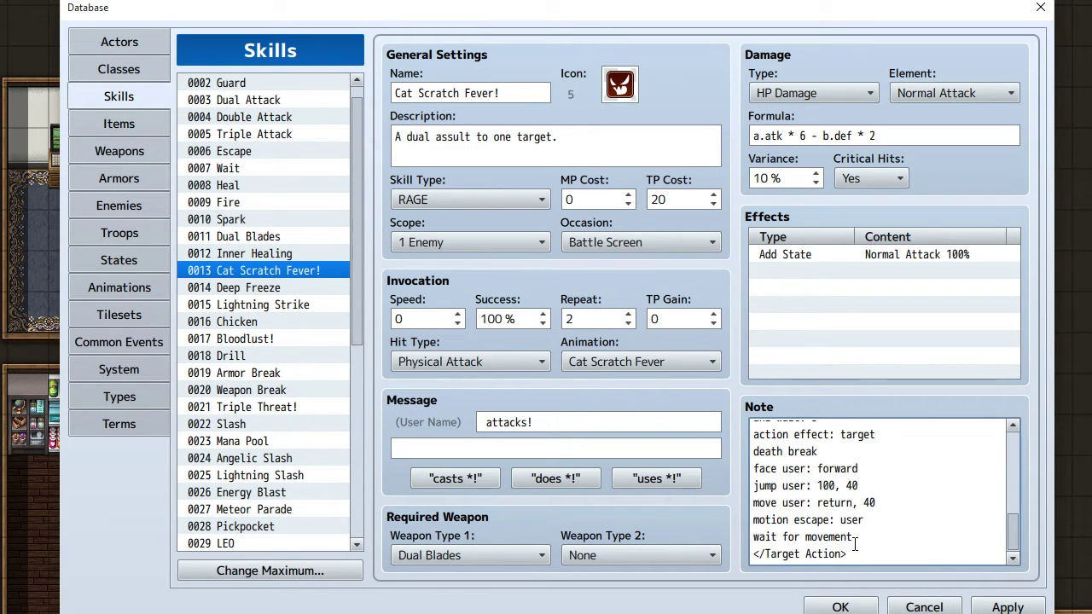
- Apply Cat Scratch Fever!'s note edits and reopen 0027 Meteor Parade's Whole Action notetags
left_click(1007, 607)
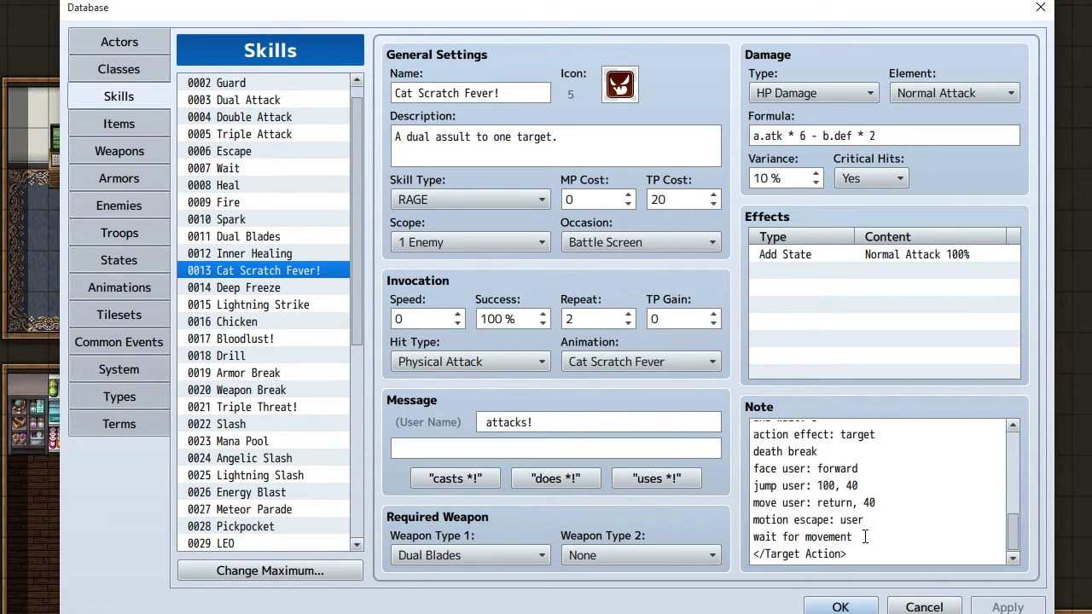
scroll(862, 536, "up", 4)
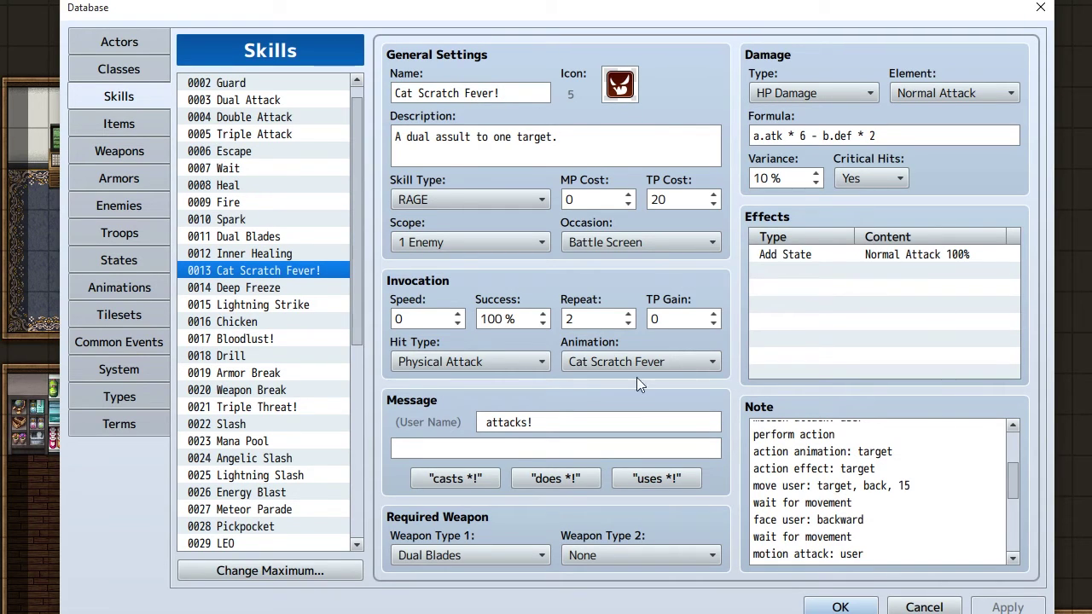
left_click(258, 513)
scroll(853, 551, "down", 2)
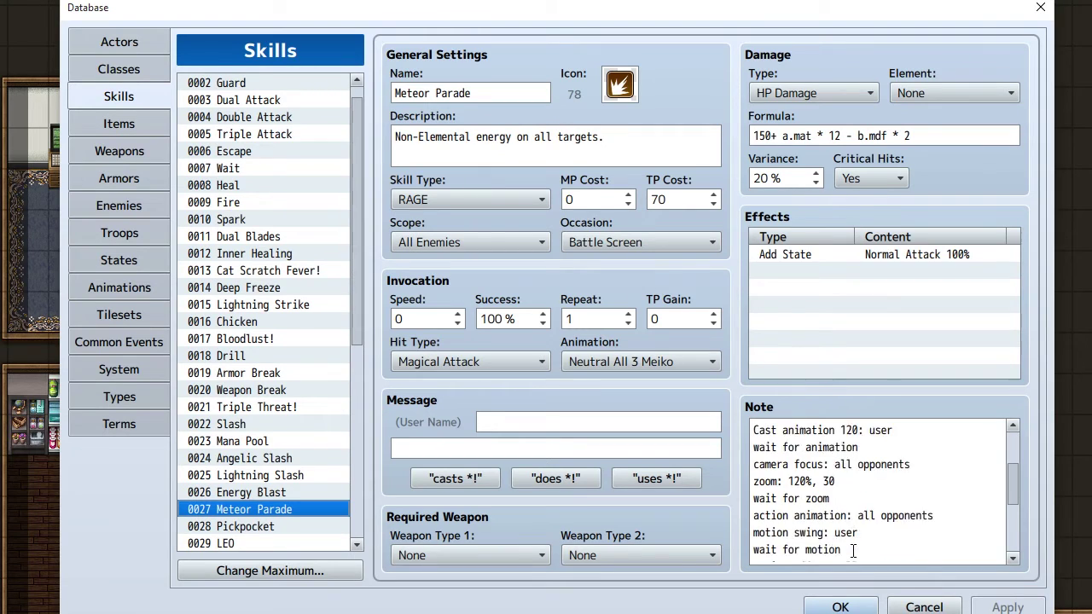
scroll(853, 551, "down", 2)
scroll(844, 546, "up", 4)
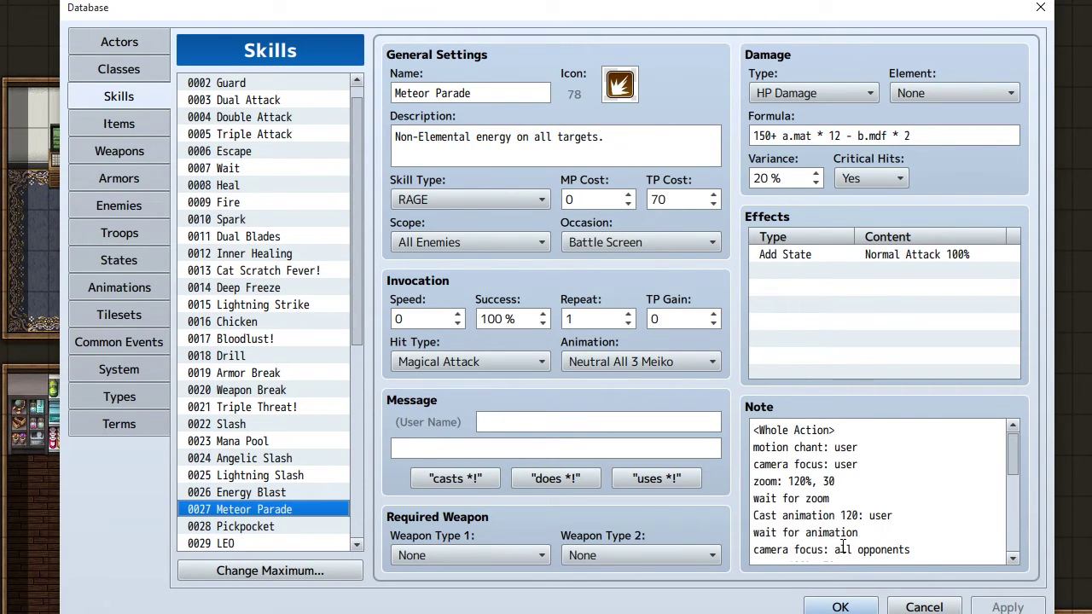
- Open Battle Test for troop Lupine Werewolf*2 and raise Kris's level to 15
left_click(128, 232)
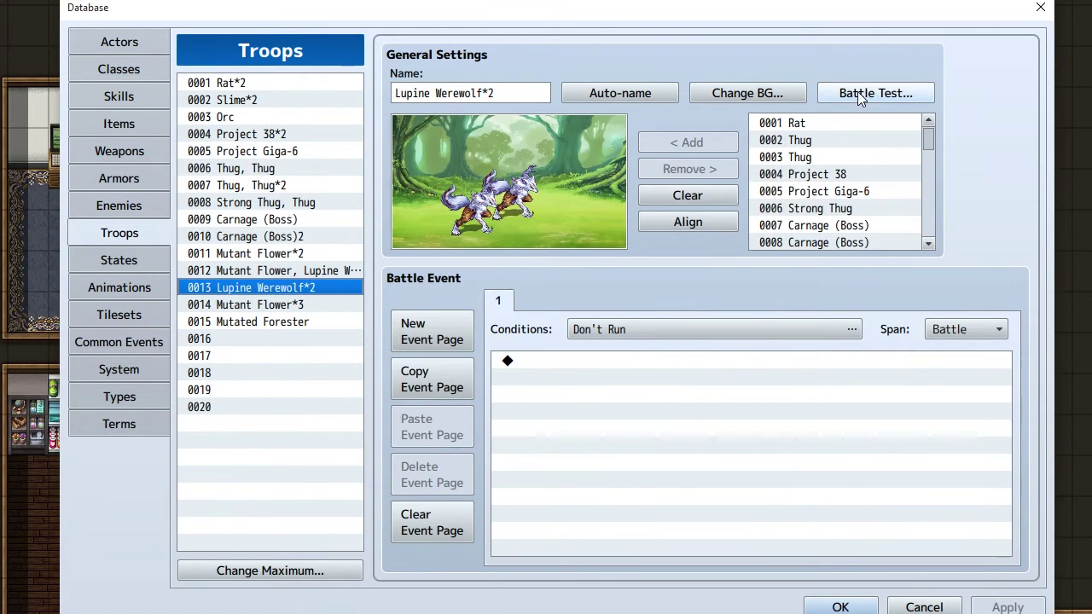
left_click(875, 93)
left_click(588, 228)
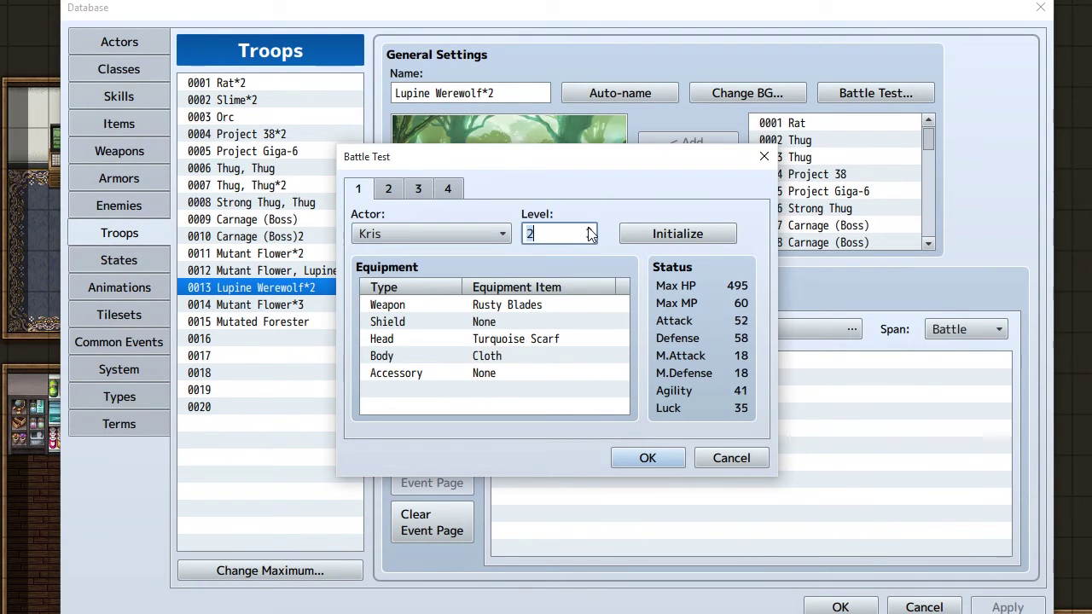
left_click(589, 228)
left_click(589, 229)
double_click(587, 227)
left_click(587, 227)
double_click(588, 227)
double_click(587, 227)
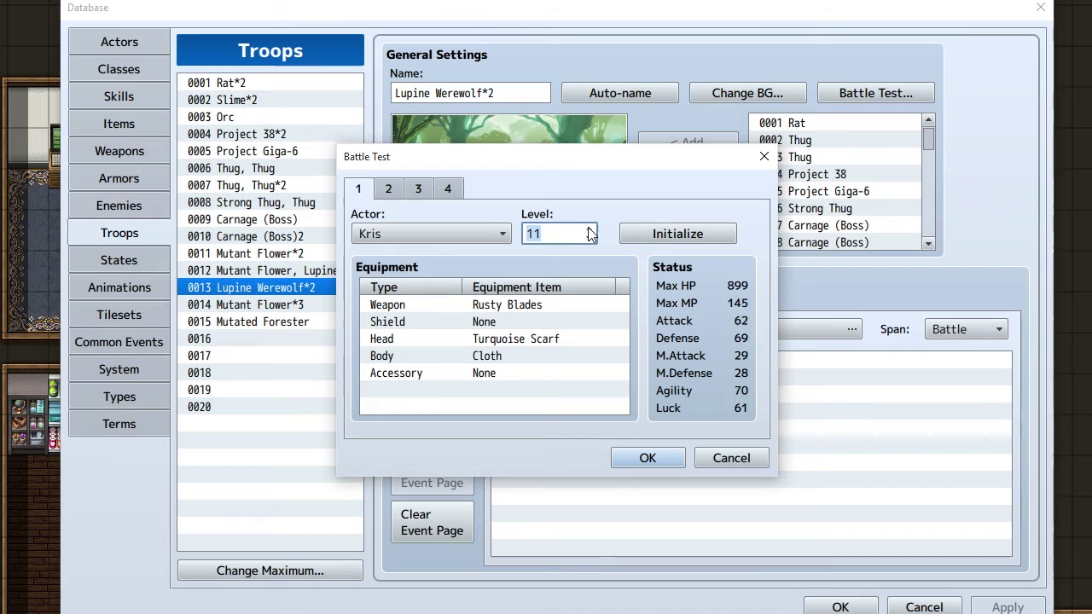
double_click(587, 227)
double_click(588, 227)
- Put Meiko at level 50 in the second party slot and launch the test
left_click(388, 189)
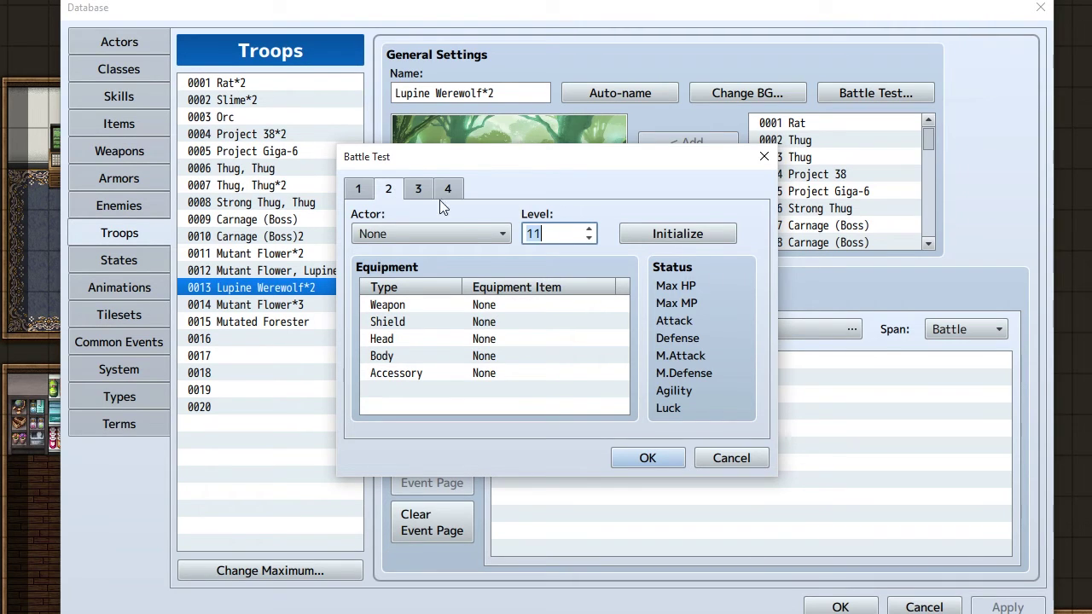
left_click(469, 234)
left_click(388, 353)
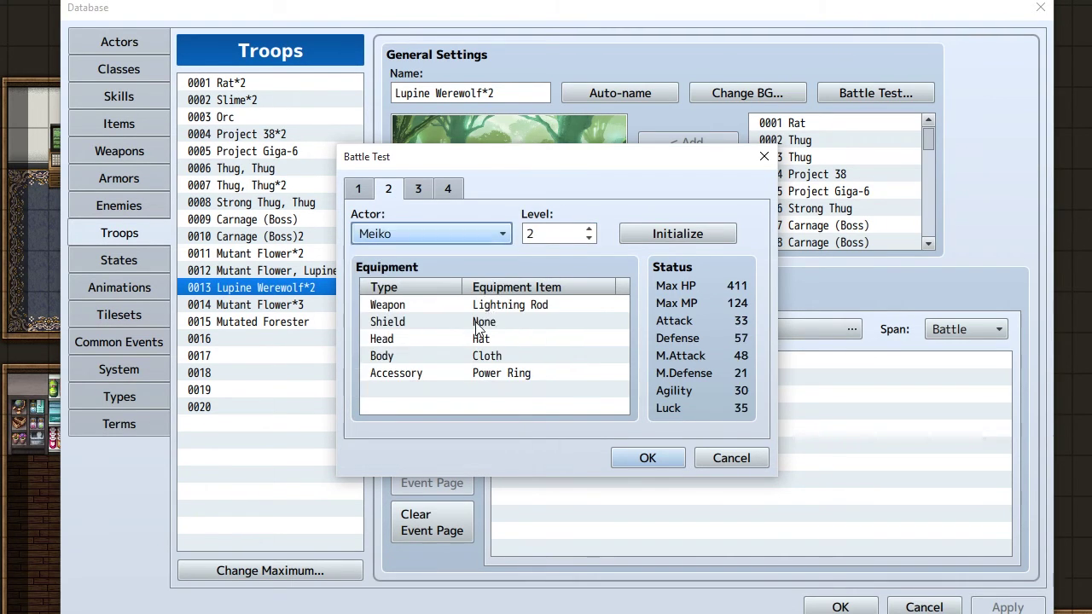
double_click(526, 237)
type("50")
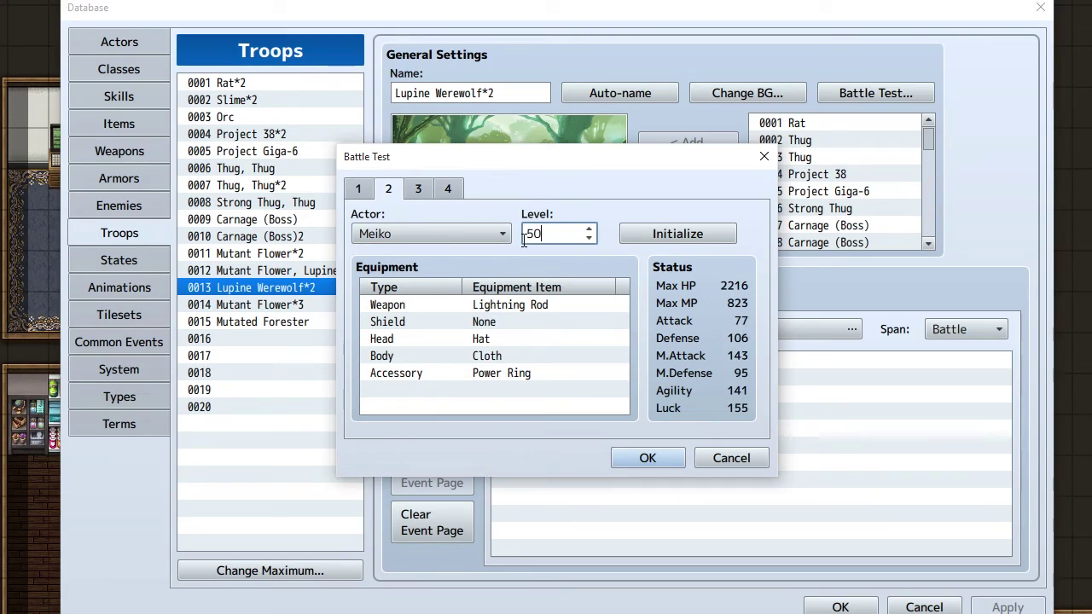
left_click(665, 458)
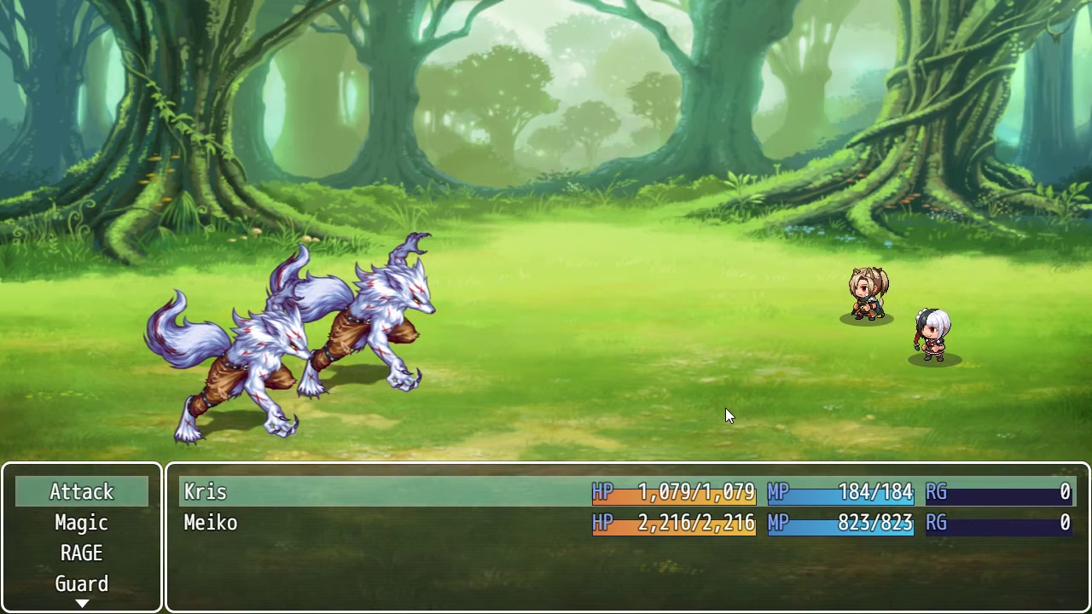
- Have Kris and Meiko each drink RAGE Coffee on the first turn
key("Down")
key("Down")
key("Down")
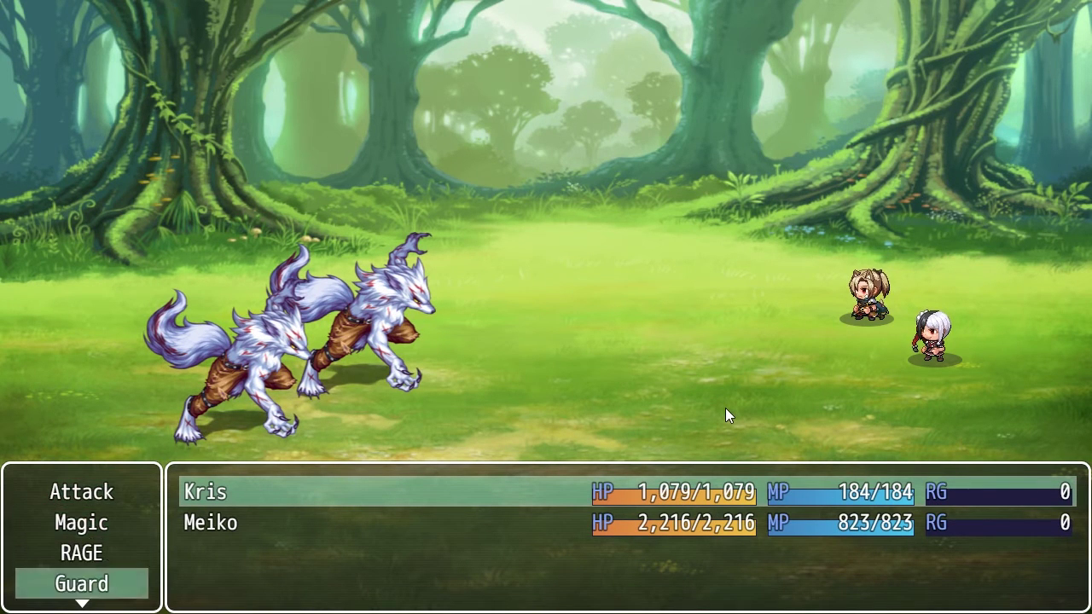
key("Down")
key("Return")
key("Down")
key("Right")
key("Down")
key("Return")
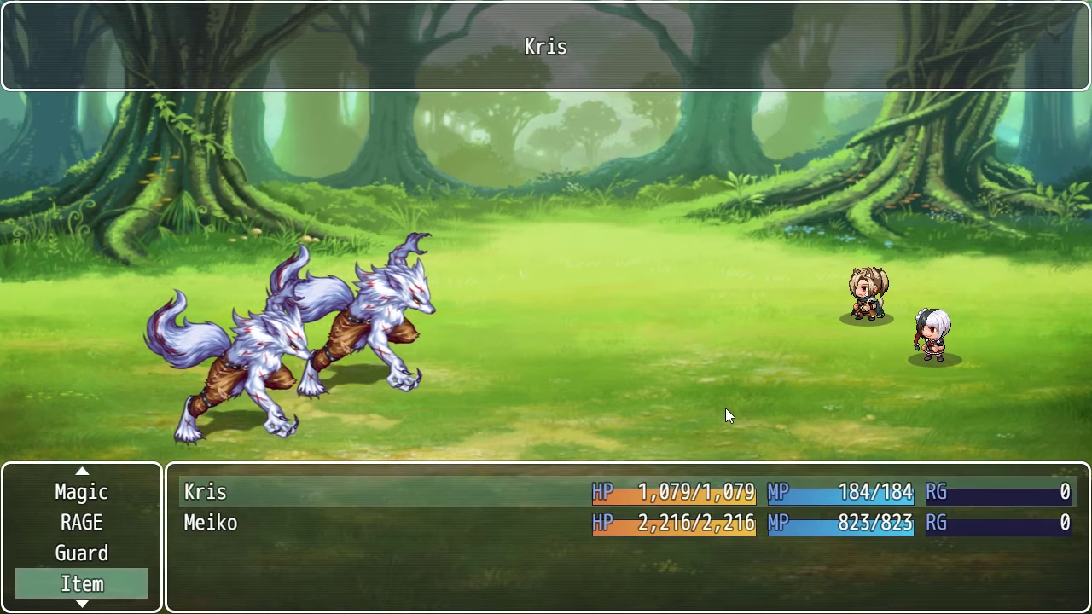
key("Return")
key("Down")
key("Down")
key("Down")
key("Down")
key("Return")
key("Right")
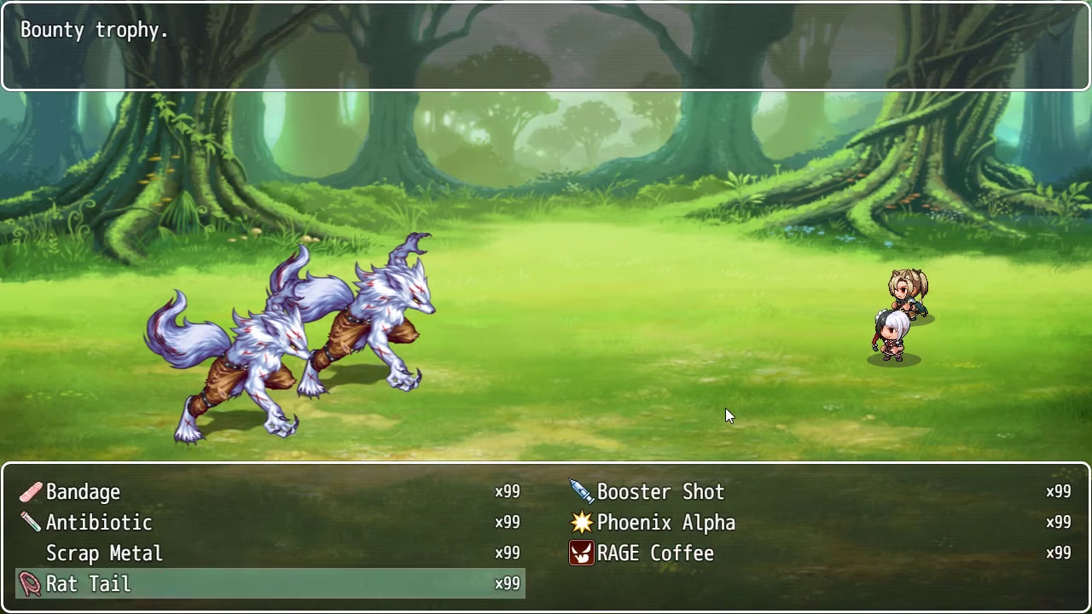
key("Left")
key("Return")
key("Down")
key("Return")
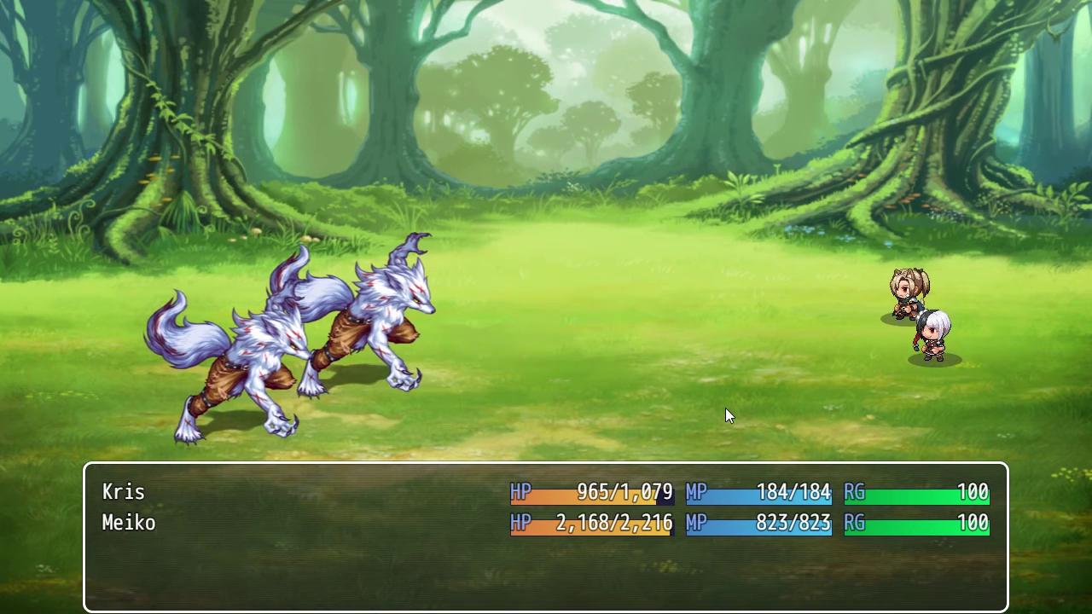
- Have Kris use Cat Scratch Fever on a werewolf while Meiko guards
key("Down")
key("Down")
key("Return")
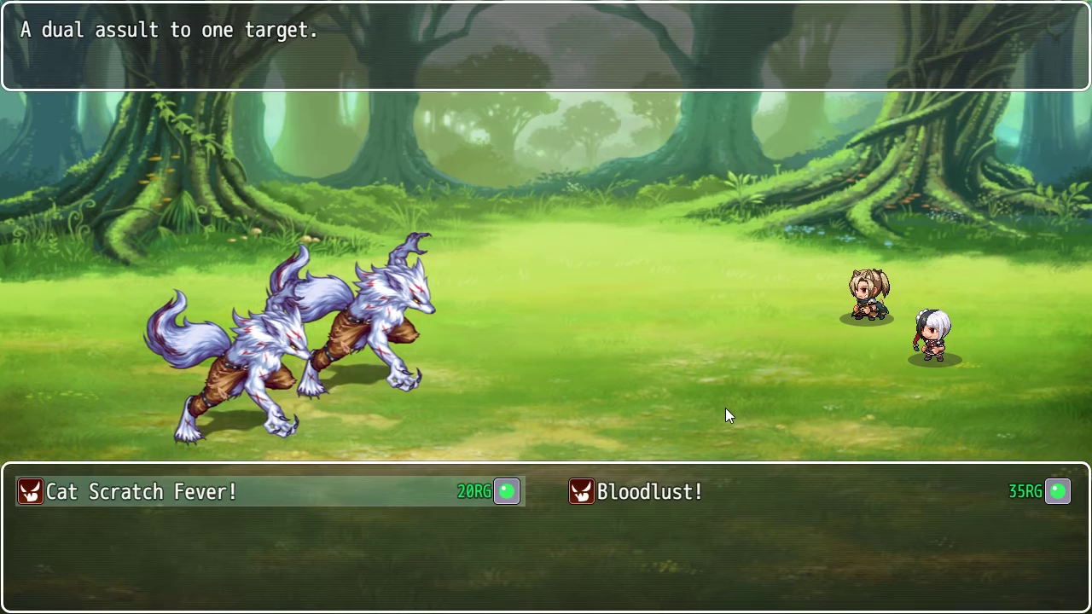
key("Return")
key("Return")
key("Down")
key("Down")
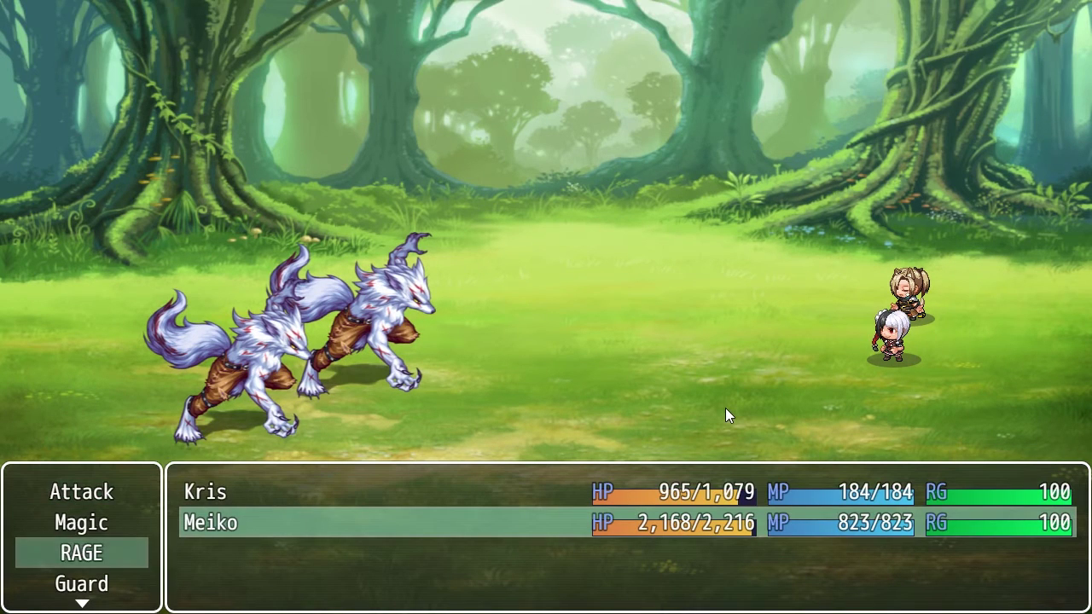
key("Return")
key("Return")
key("Escape")
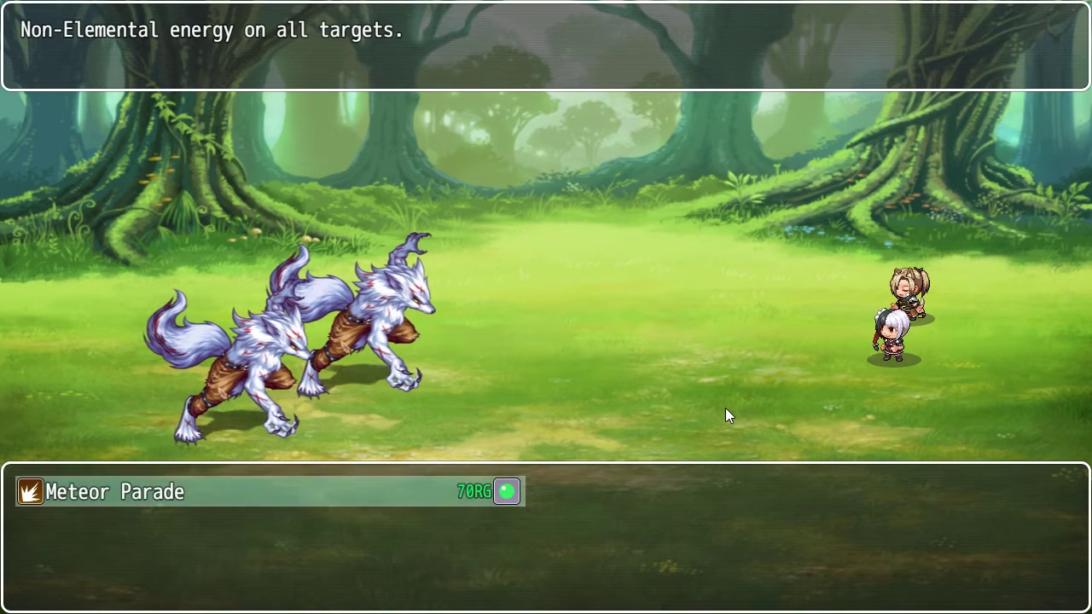
key("Escape")
key("Down")
key("Return")
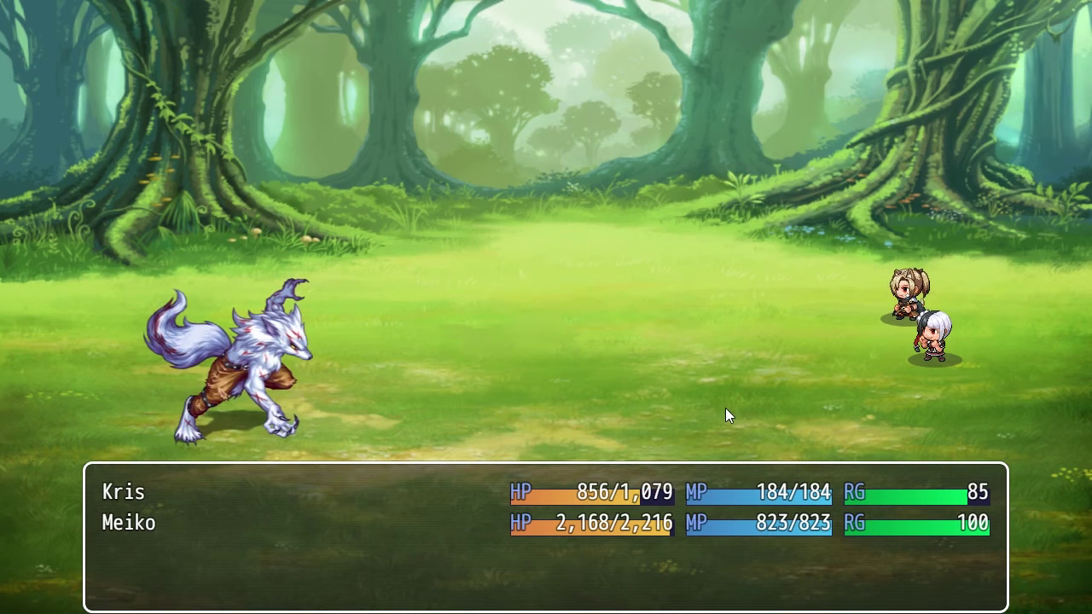
- Have Kris attack and Meiko cast Meteor Parade, then dismiss the EXP and spoils screens
key("Down")
key("Up")
key("Return")
key("Down")
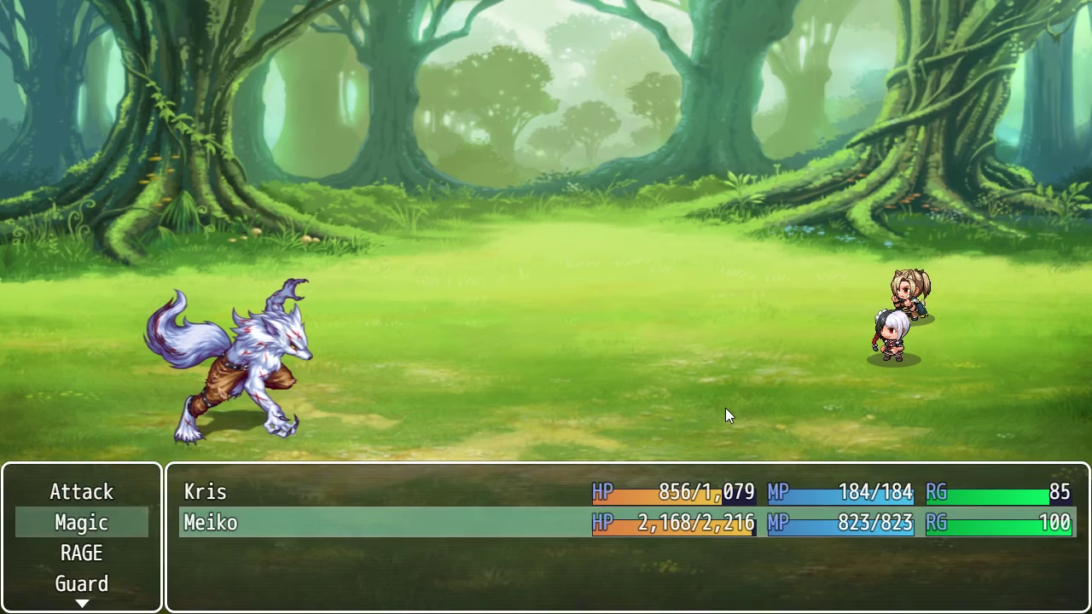
key("Down")
key("Return")
key("Return")
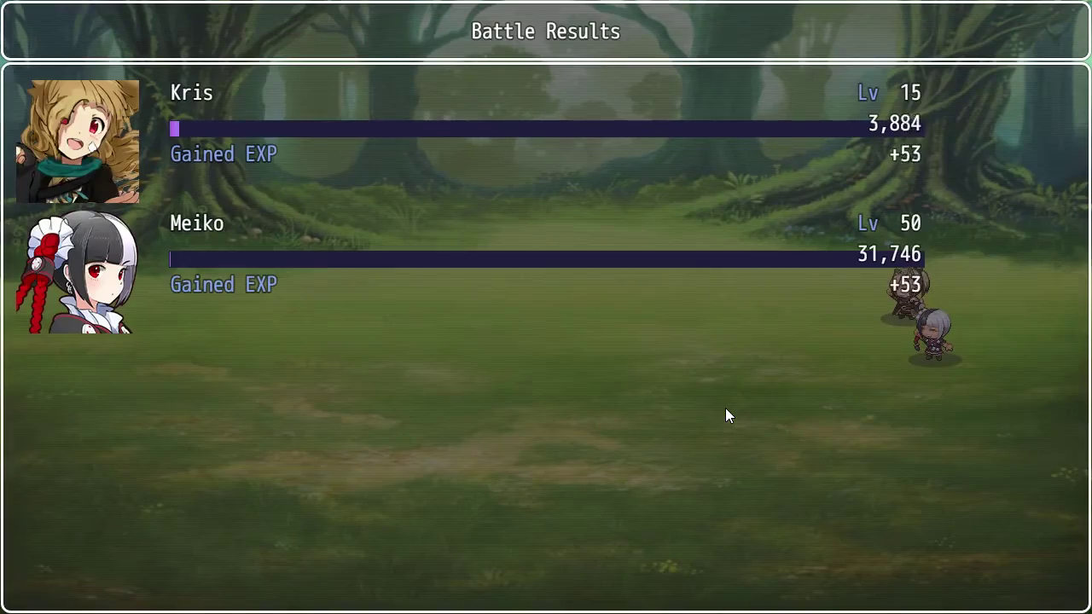
key("Return")
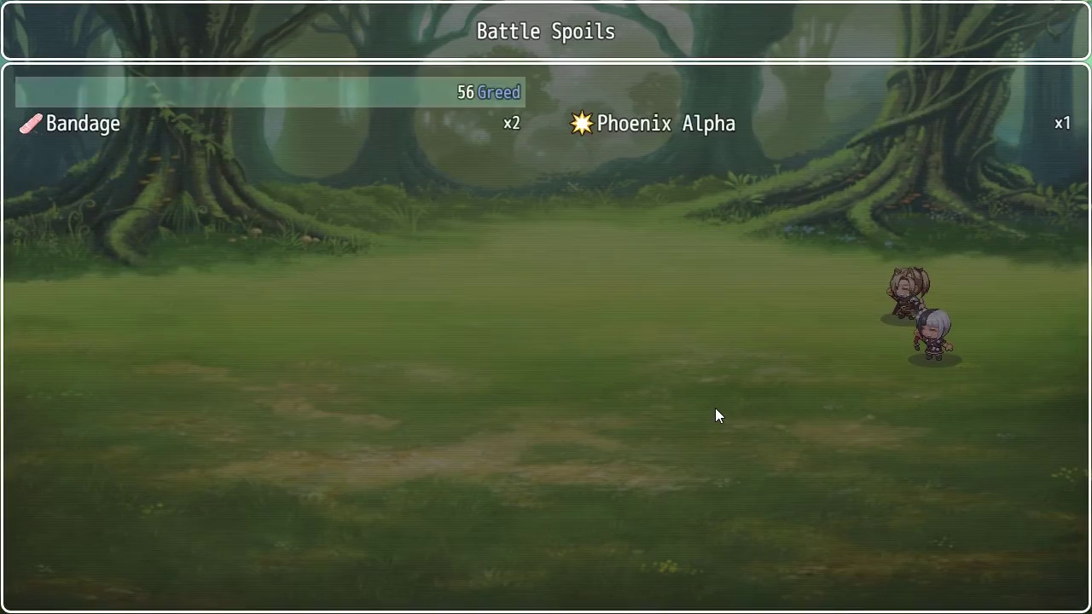
key("Return")
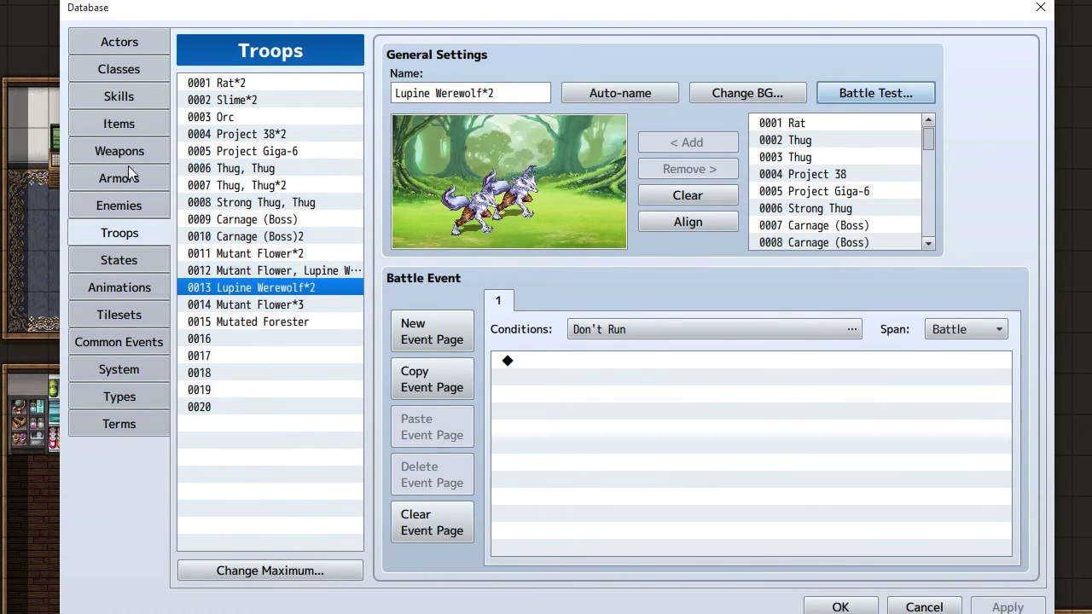
- Go to the Skills page and open skill 0029 LEO's action-sequence notes
left_click(128, 261)
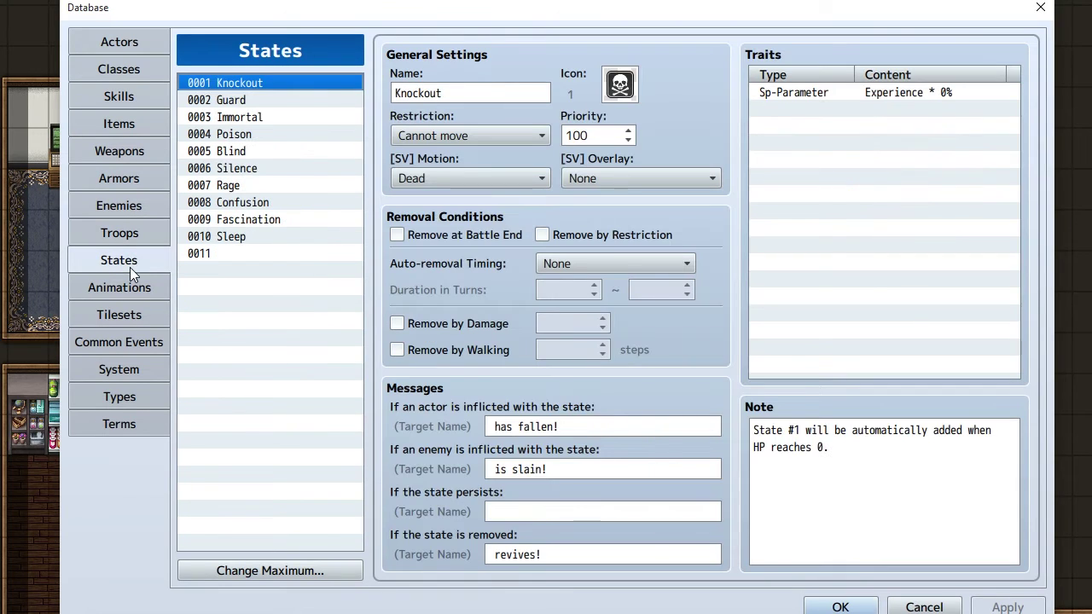
left_click(126, 98)
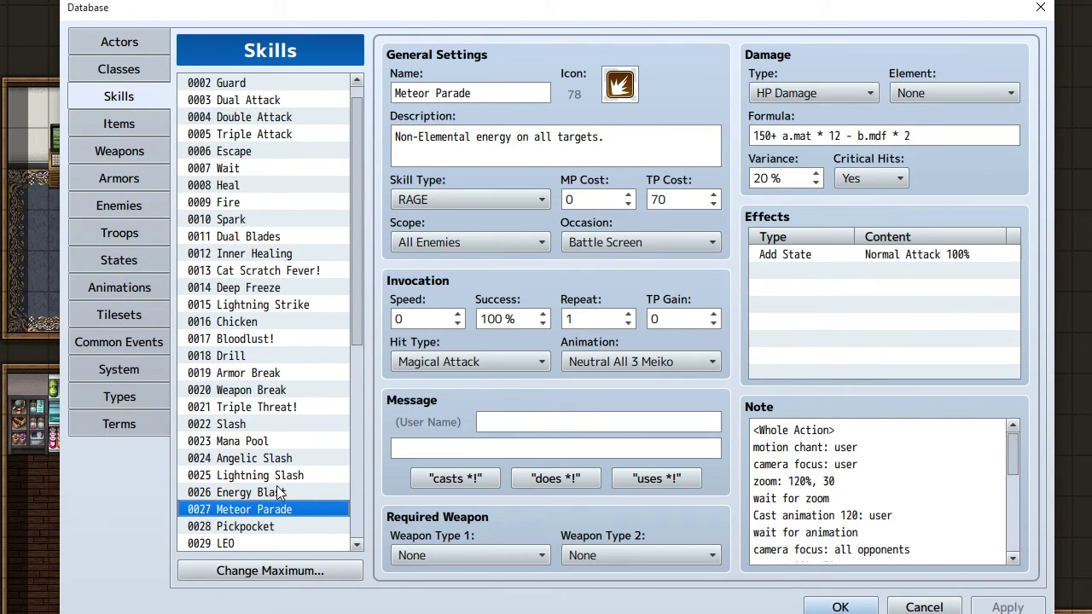
left_click(252, 543)
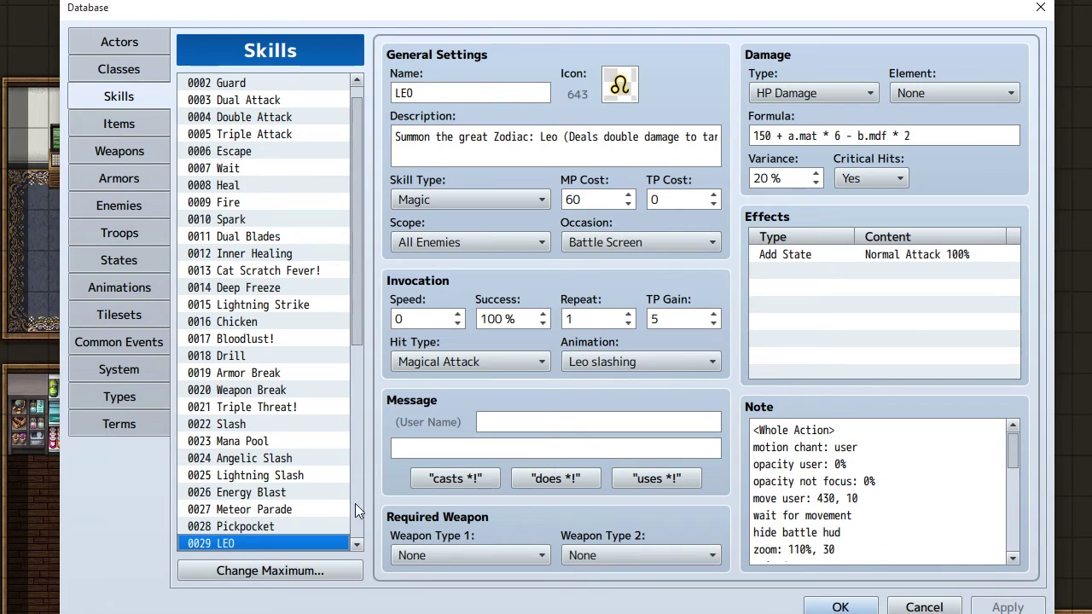
left_click(815, 439)
left_click(846, 464)
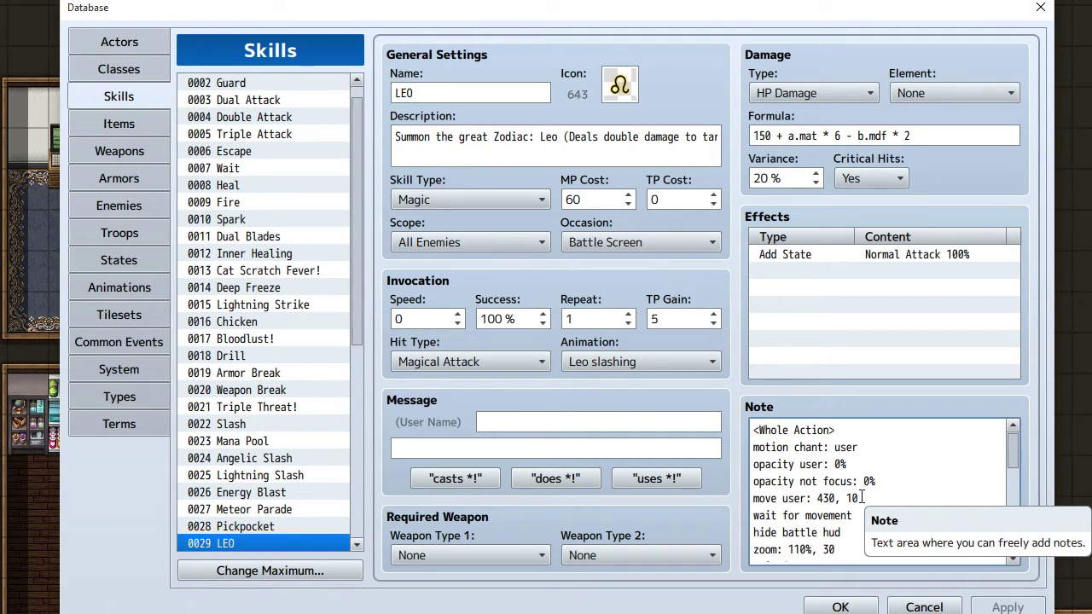
- Edit the move user distance in LEO's notetags, typing 5 then 3
left_click_drag(817, 499, 825, 499)
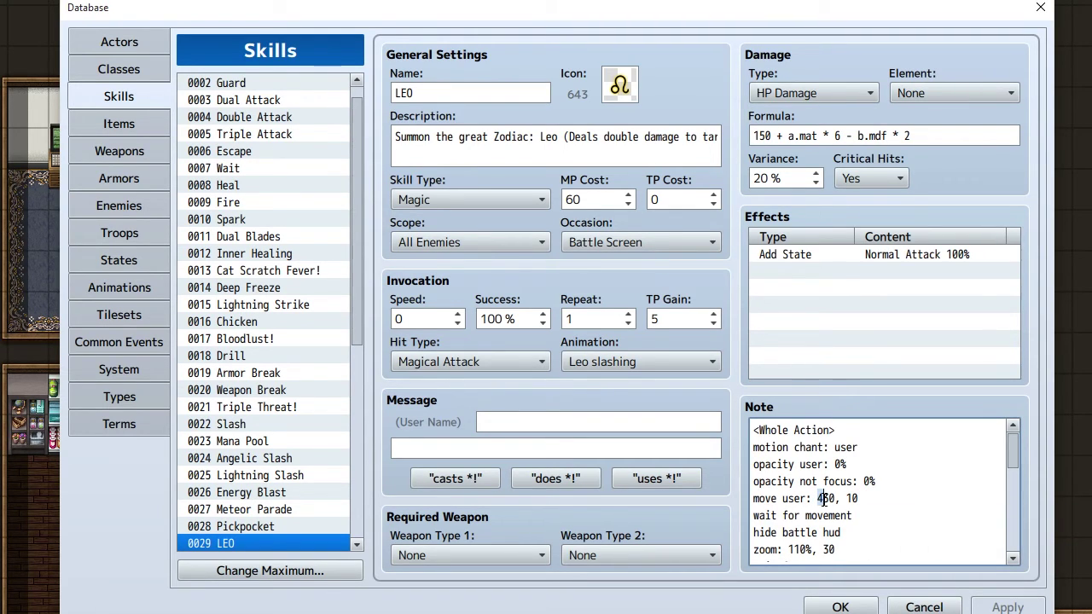
type("5")
scroll(861, 516, "down", 1)
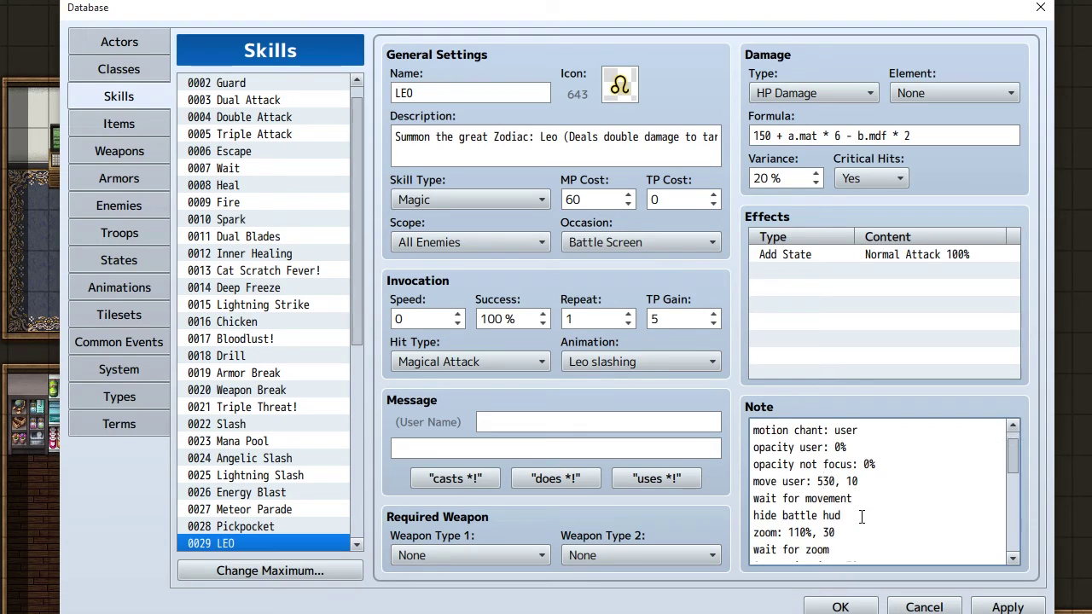
key("Delete")
type("3")
- Lower a zoom value in LEO's notetags by replacing a digit with 0
scroll(847, 512, "down", 1)
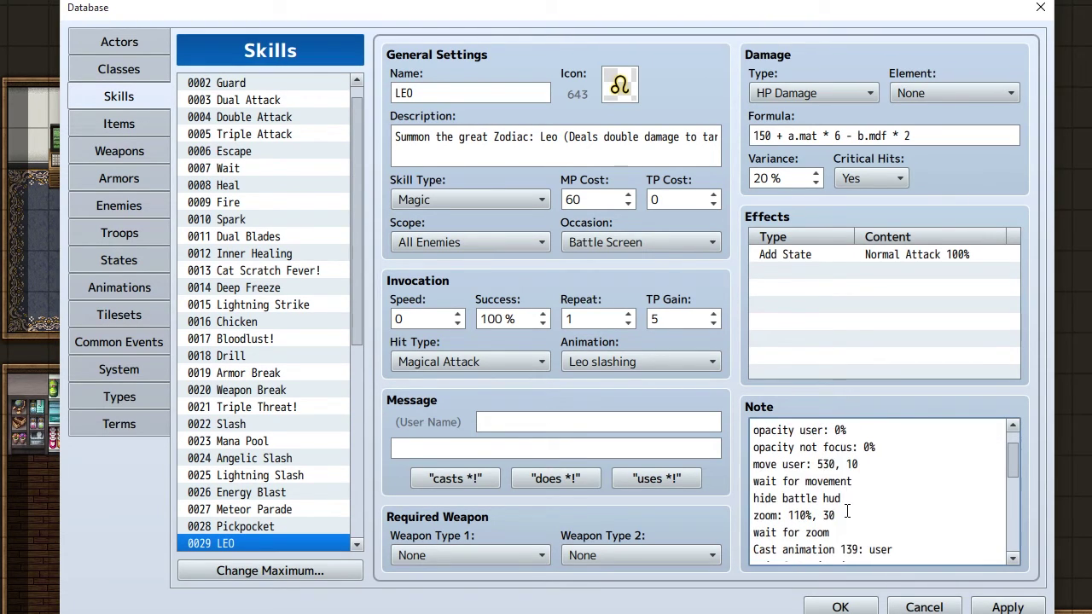
scroll(835, 537, "down", 1)
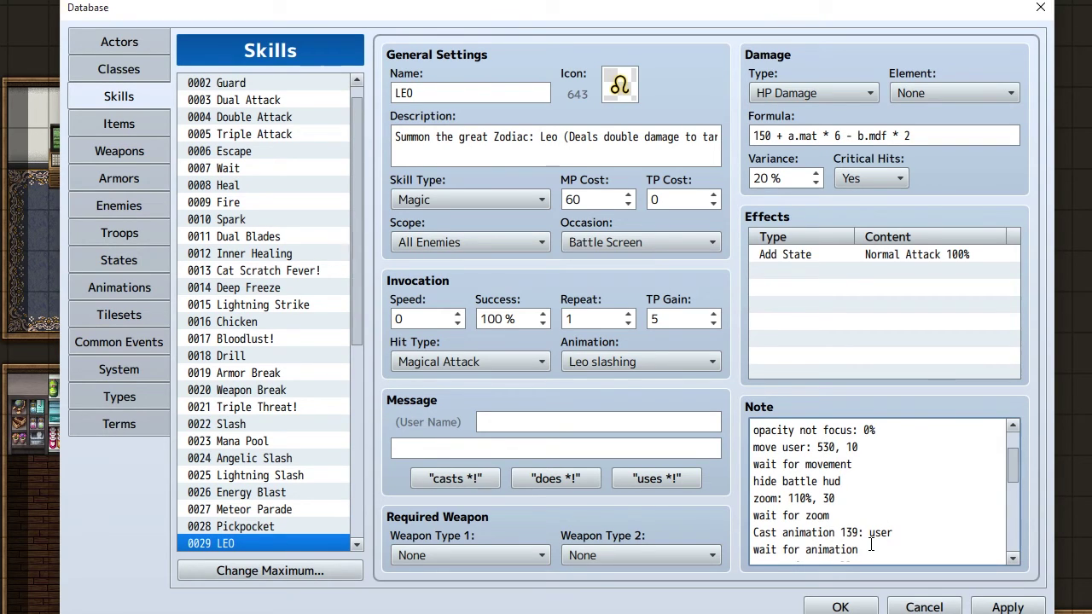
scroll(879, 546, "down", 2)
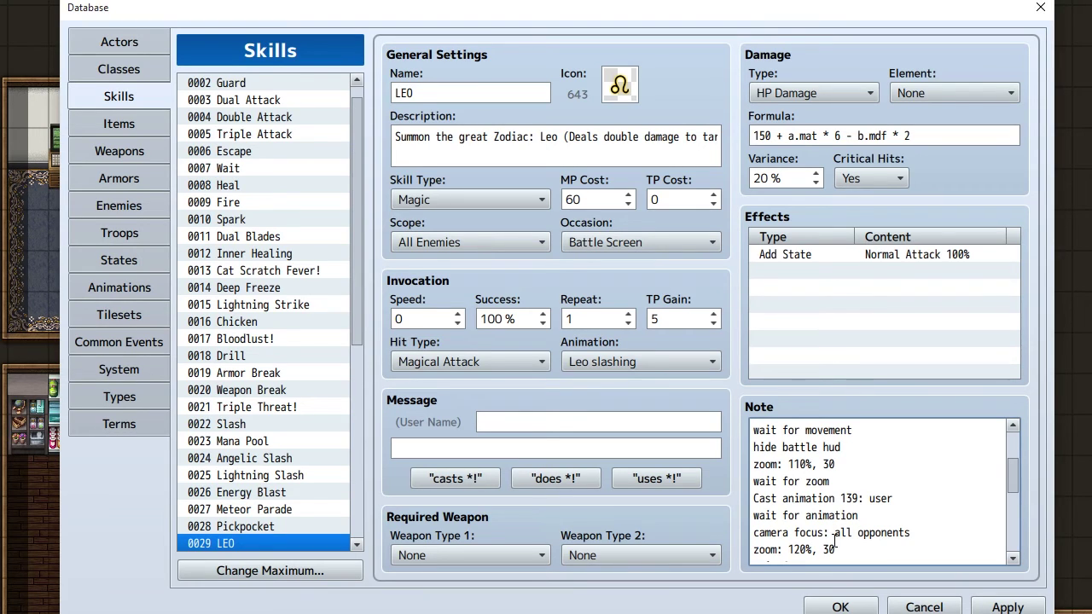
scroll(835, 541, "down", 1)
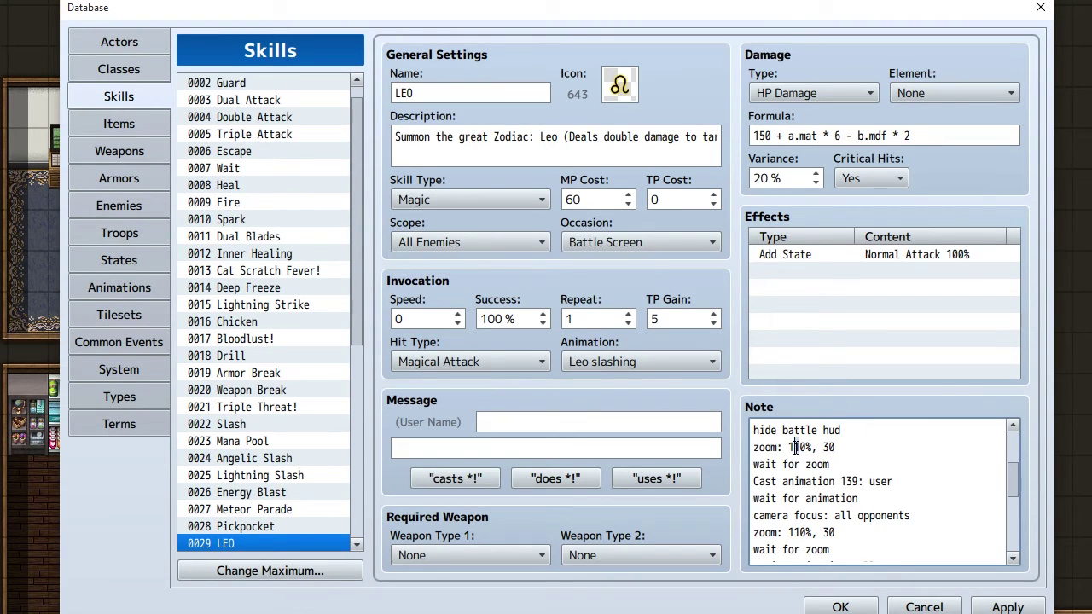
key("Delete")
type("0")
left_click(852, 535)
- Scroll to the </Whole Action> tag ending with show battle hud and apply the changes
scroll(853, 534, "down", 1)
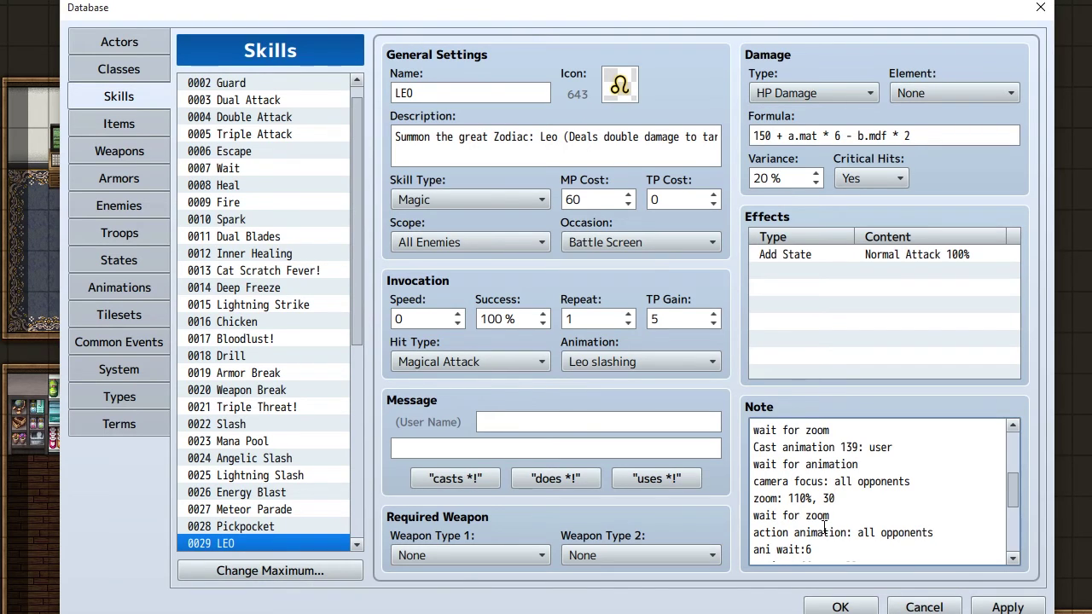
scroll(860, 536, "down", 1)
scroll(858, 542, "down", 1)
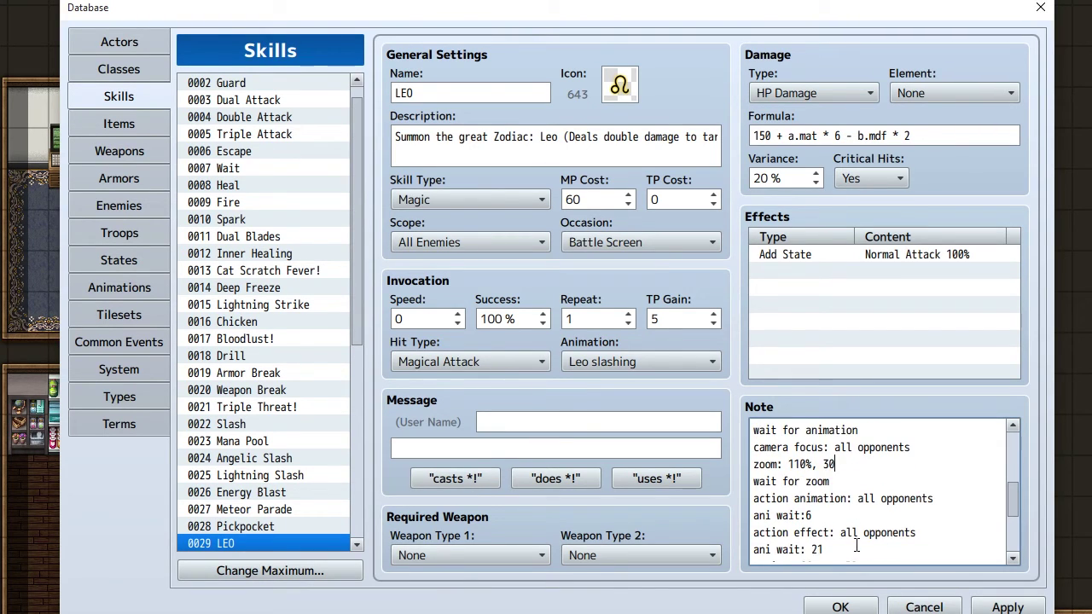
scroll(879, 538, "down", 2)
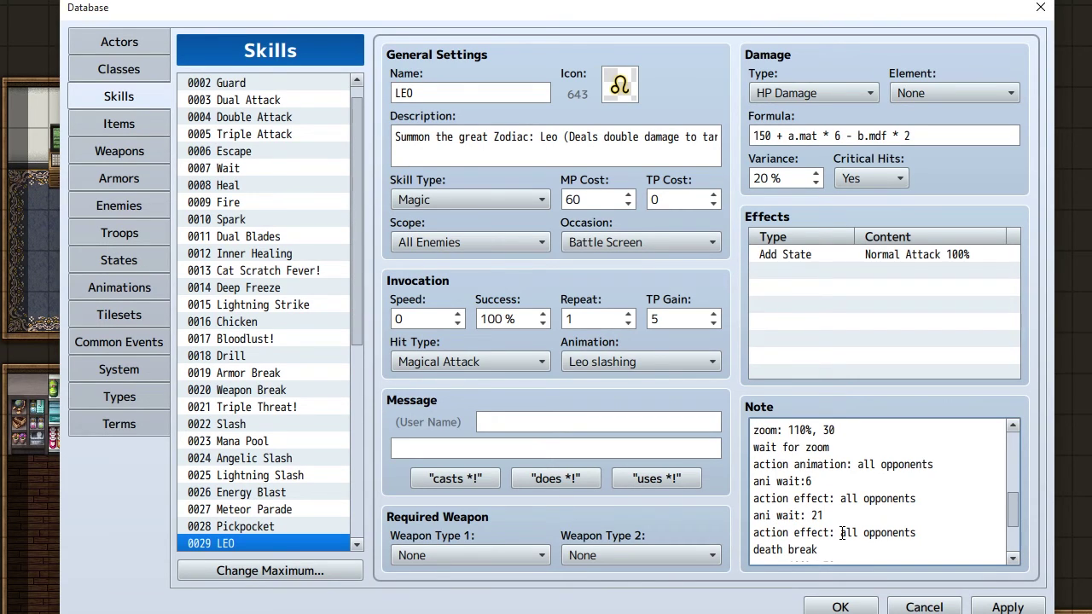
scroll(839, 550, "down", 1)
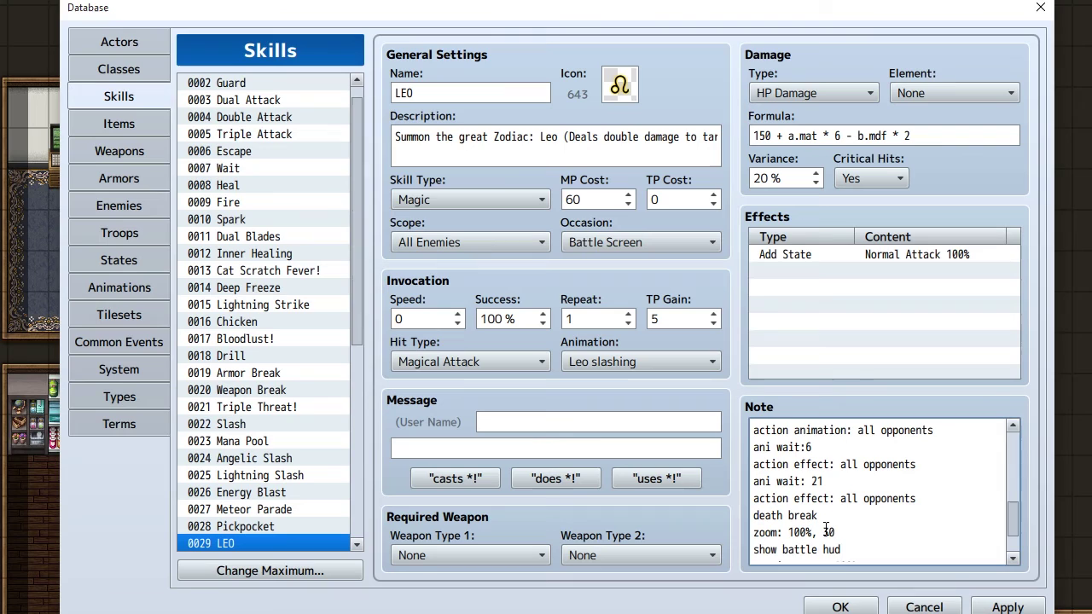
scroll(826, 531, "down", 1)
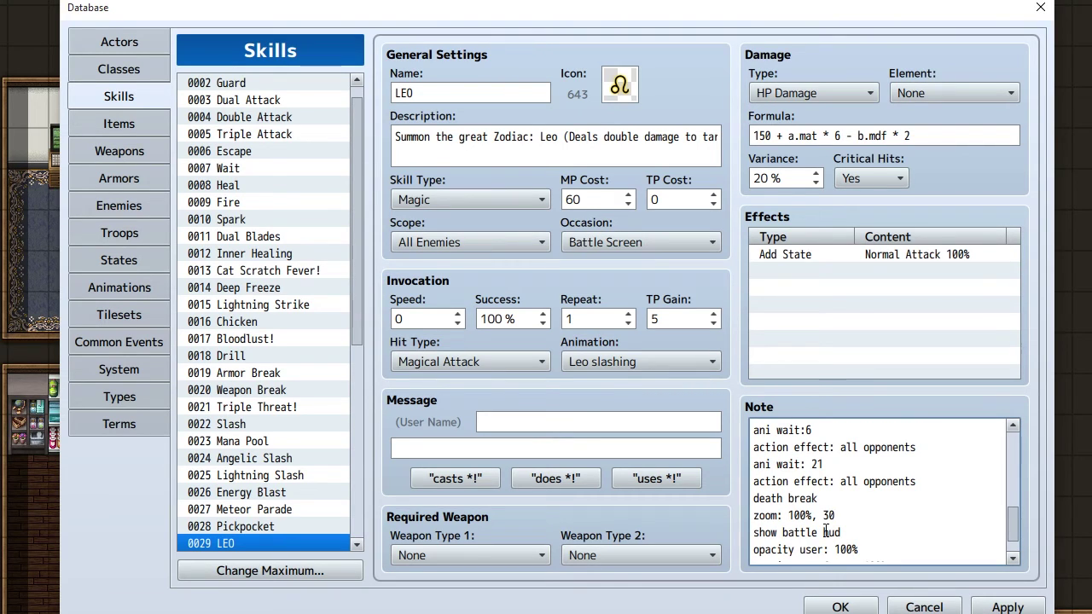
scroll(836, 548, "down", 2)
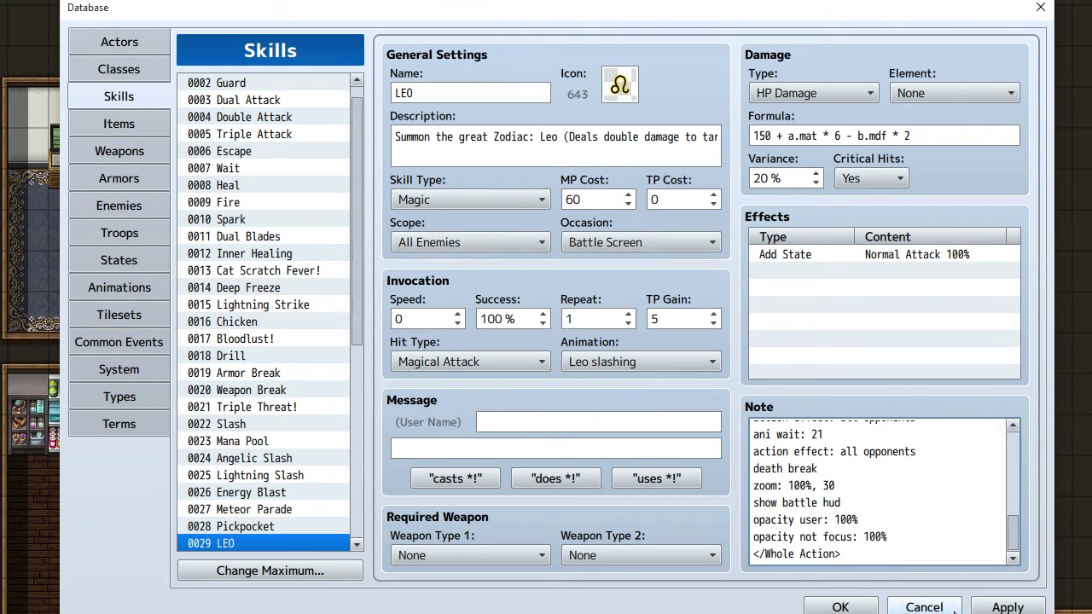
left_click(1000, 605)
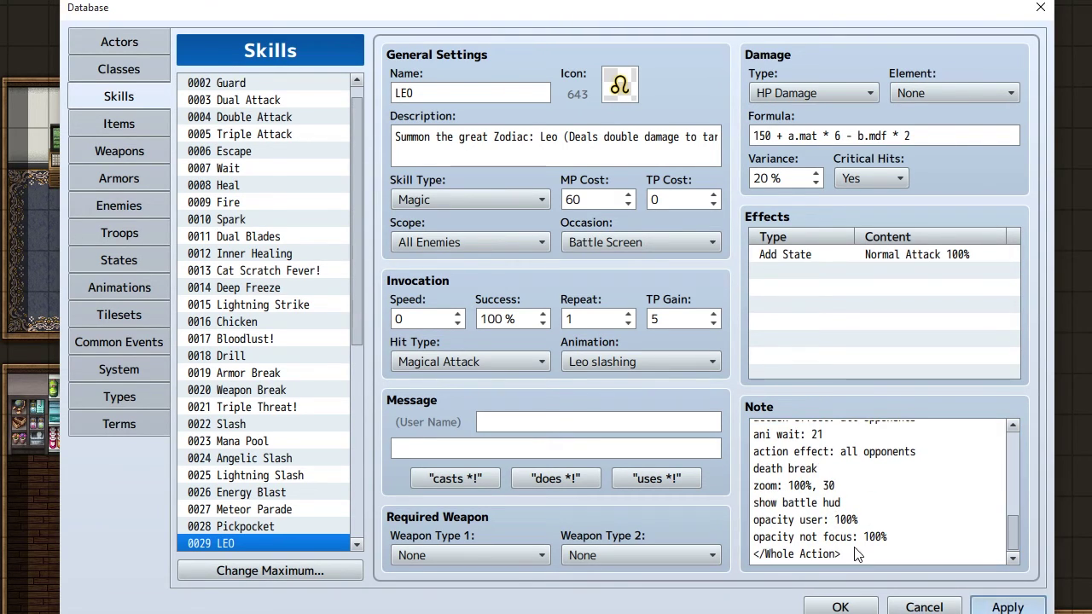
- Start a battle test of troop Lupine Werewolf*2 with the current party
left_click(152, 225)
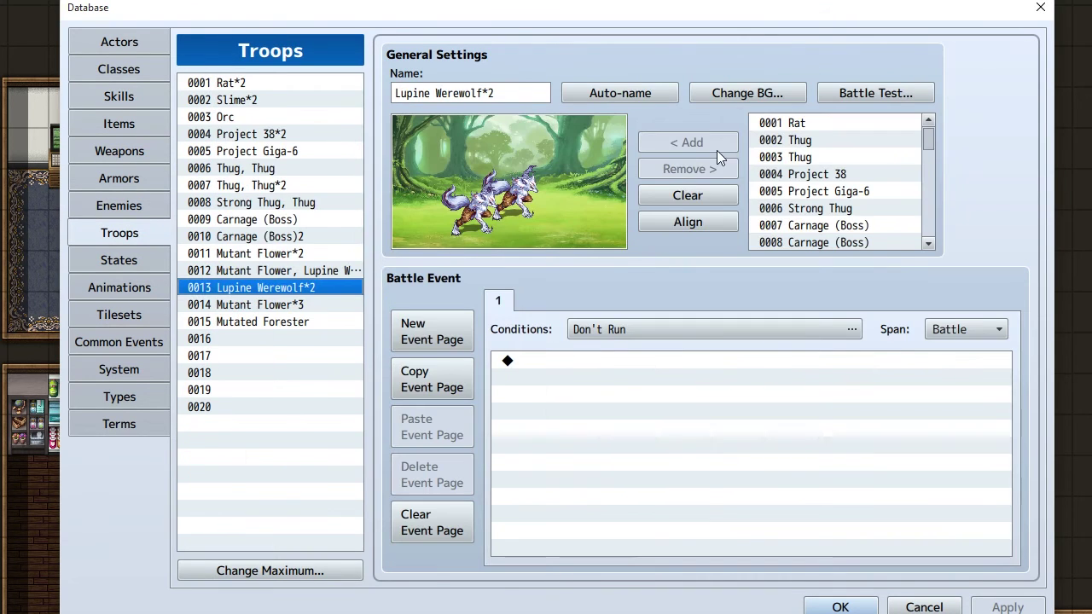
left_click(836, 93)
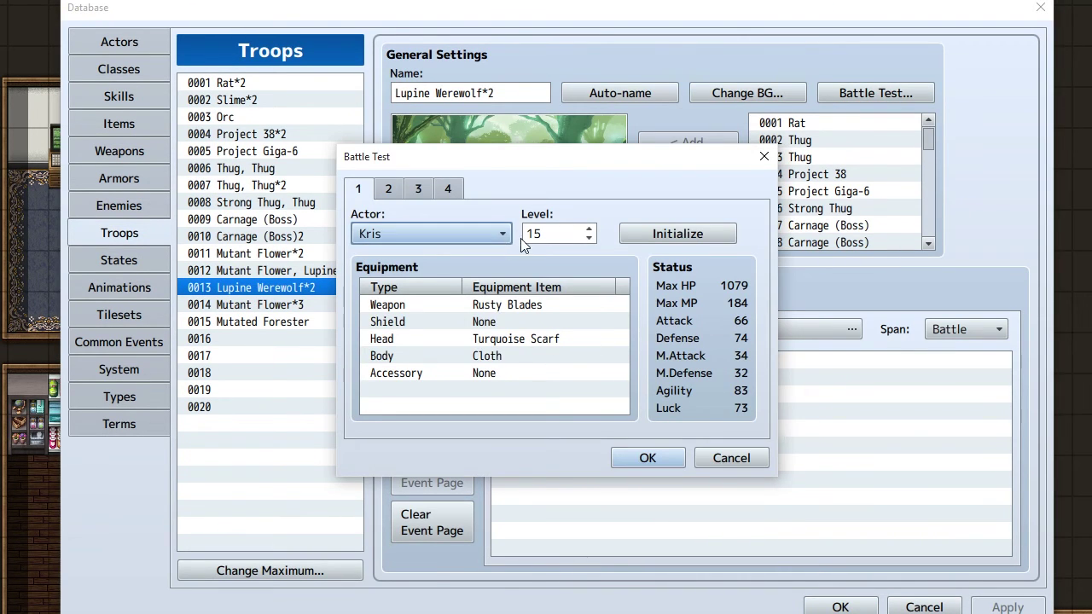
left_click(648, 458)
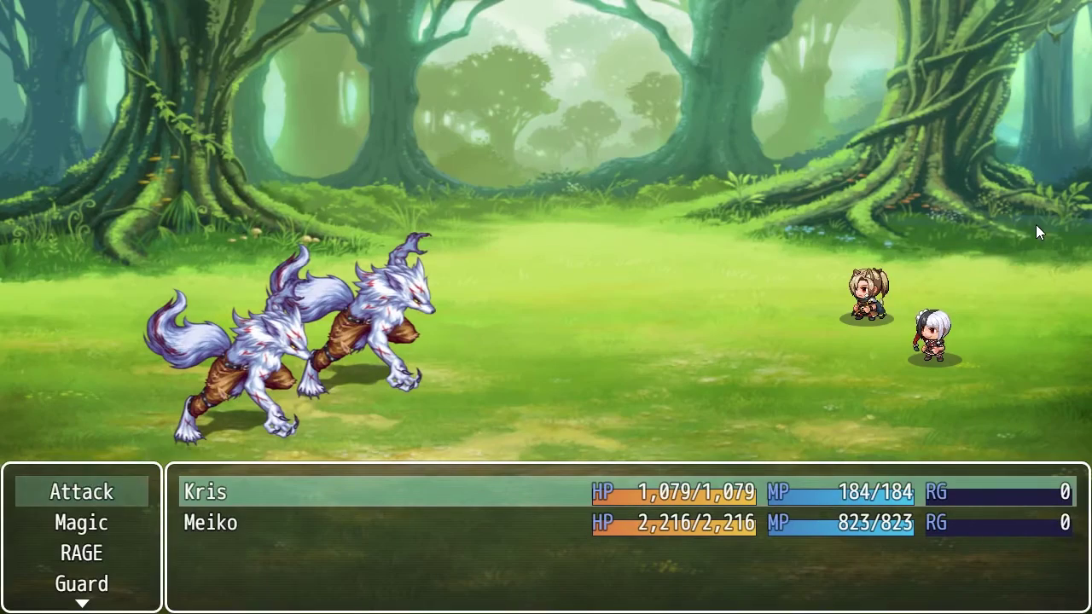
- Have Kris Guard and Meiko cast LEO on all enemies, then close the results
key("Down")
key("Down")
key("Down")
key("Return")
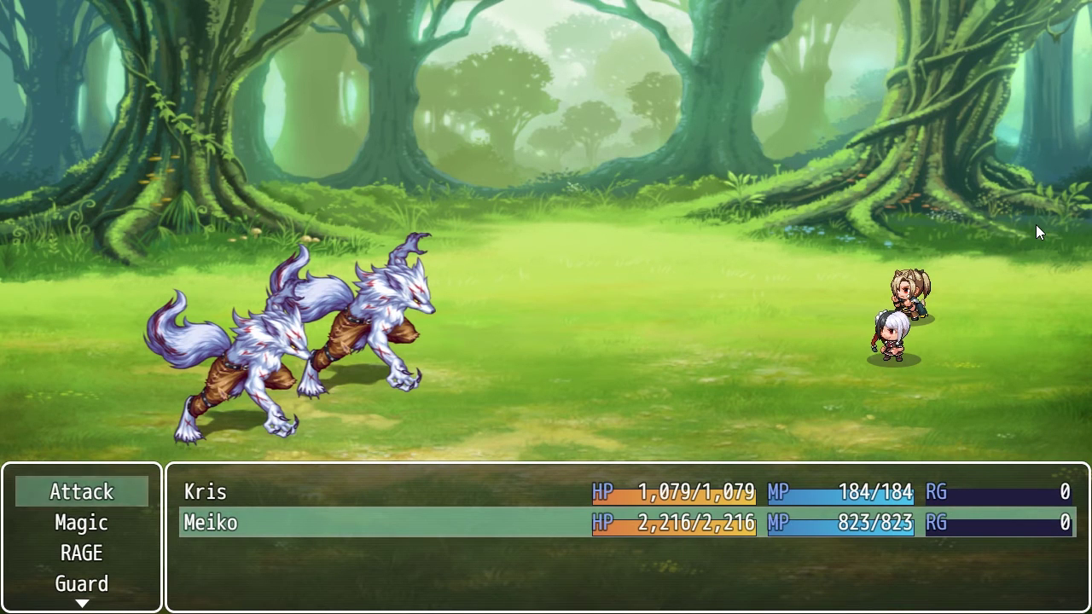
key("Down")
key("Return")
key("Right")
key("Return")
key("Return")
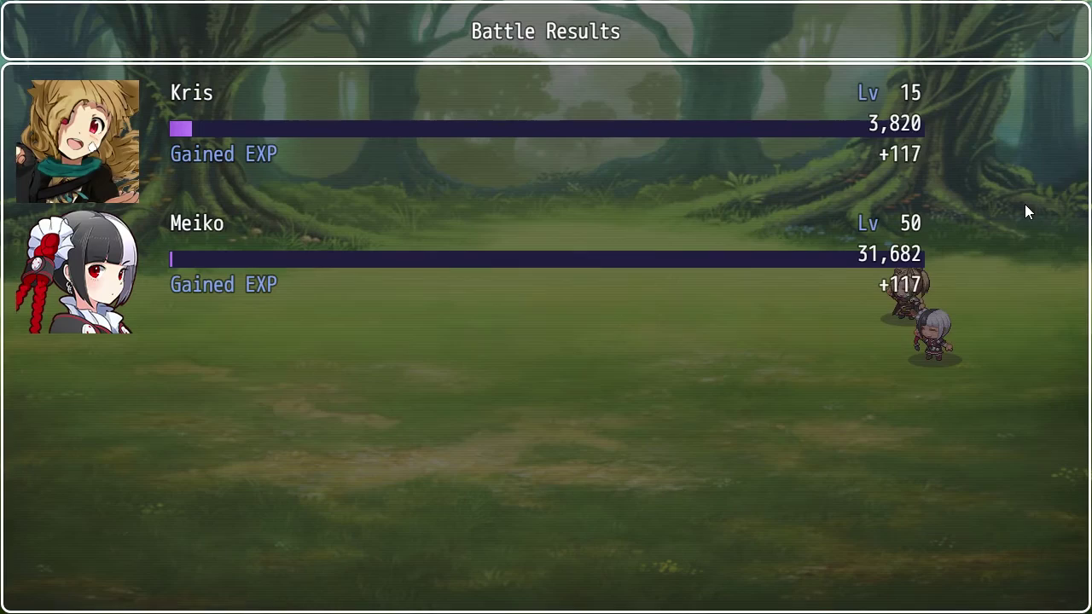
key("Return")
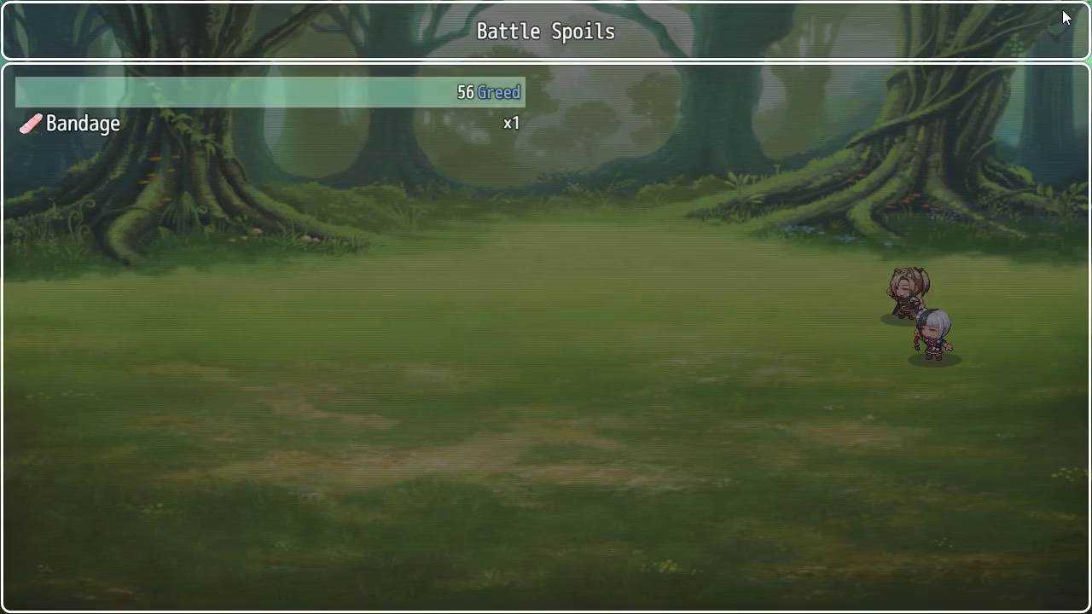
key("Return")
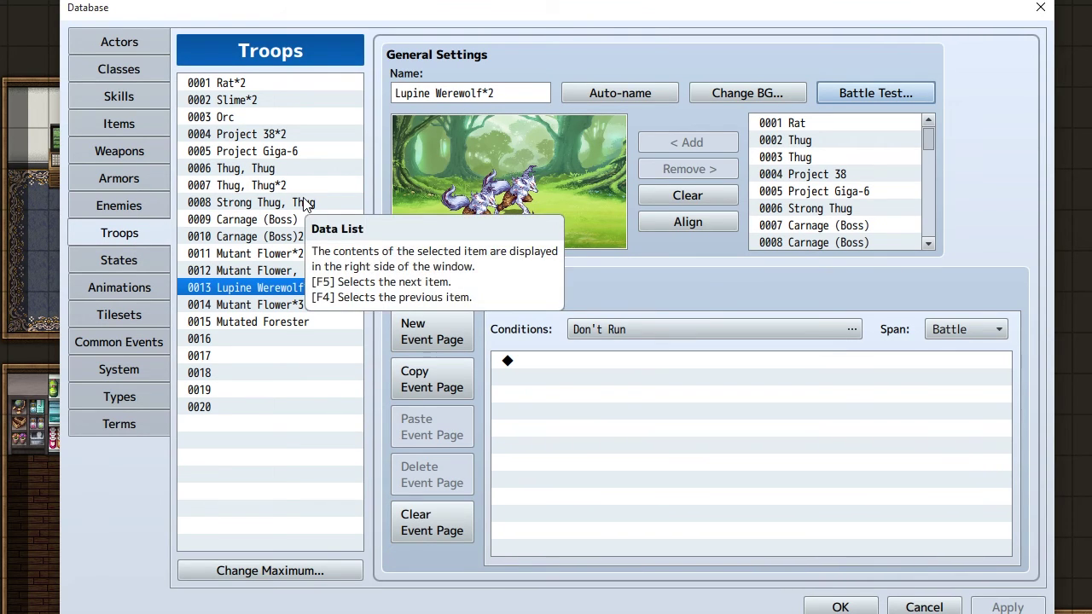
- Go from the Enemies page back to Skills and scroll through LEO's Whole Action notetags
left_click(123, 207)
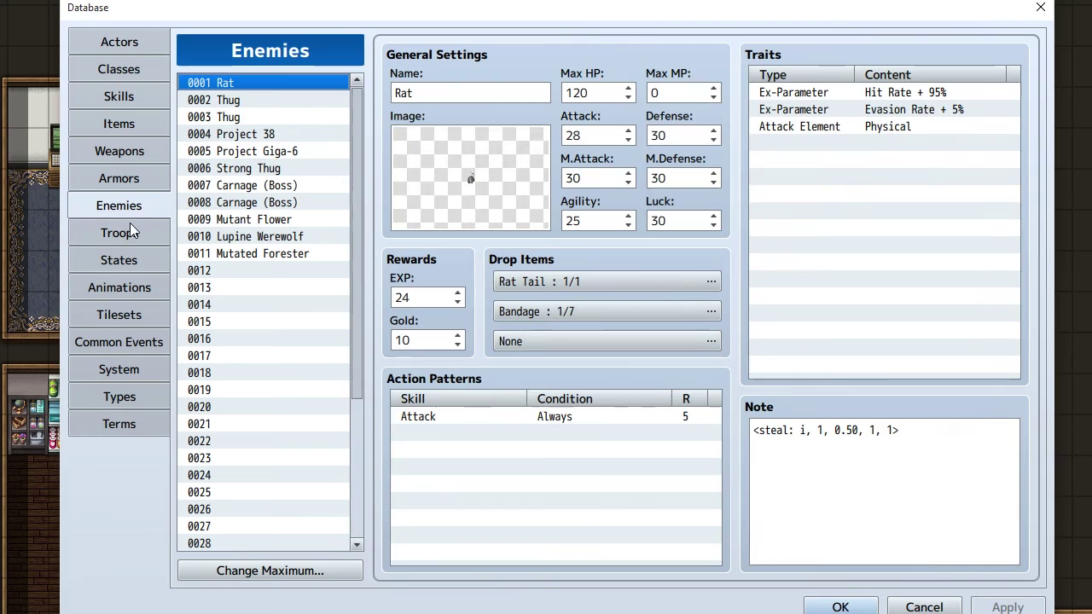
left_click(130, 97)
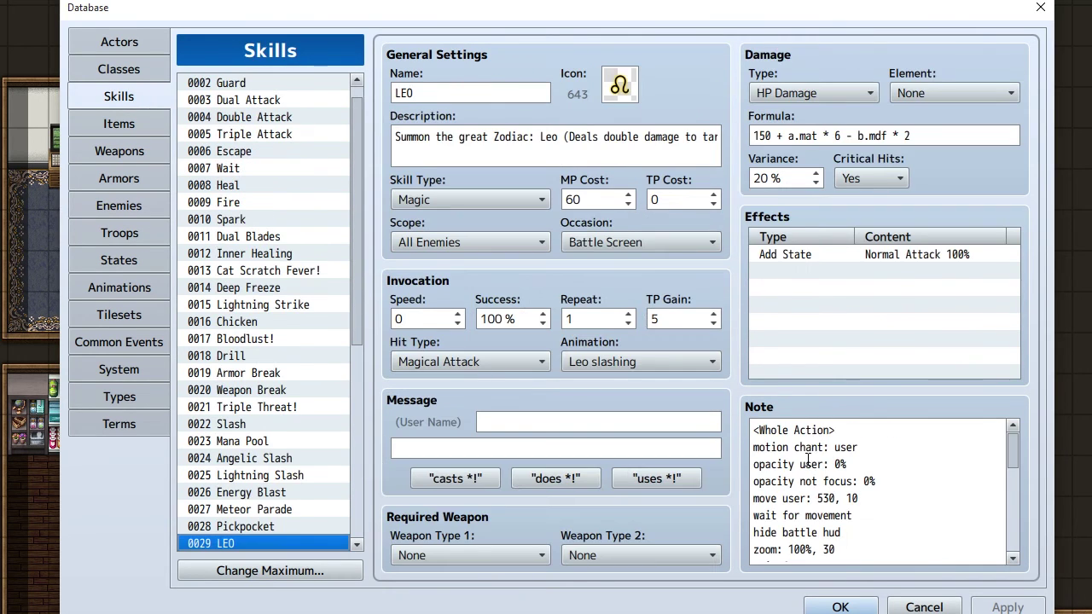
scroll(837, 493, "down", 5)
scroll(837, 493, "down", 1)
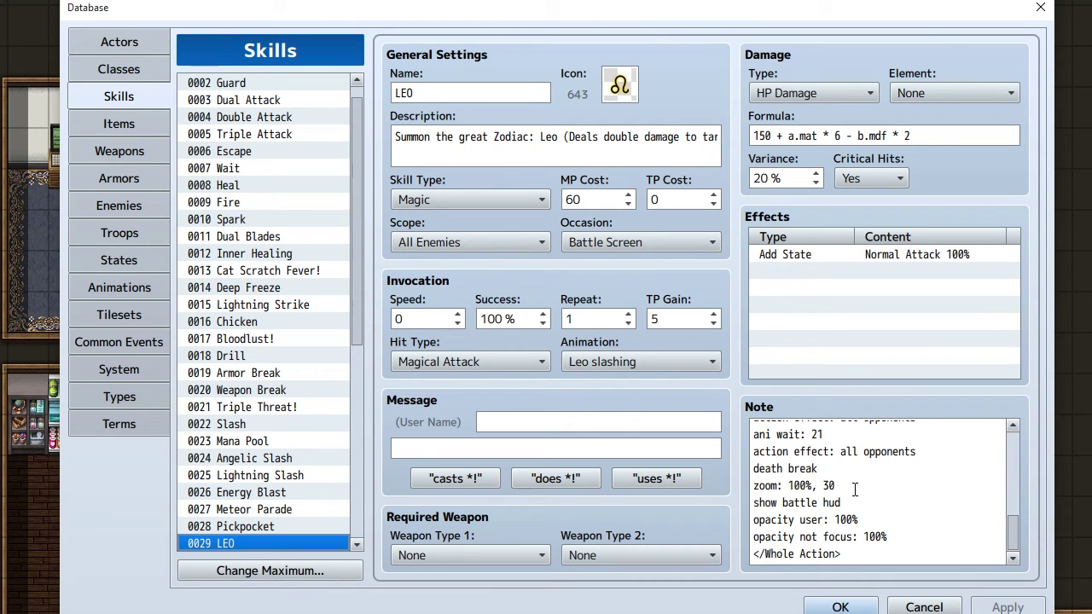
scroll(864, 497, "up", 6)
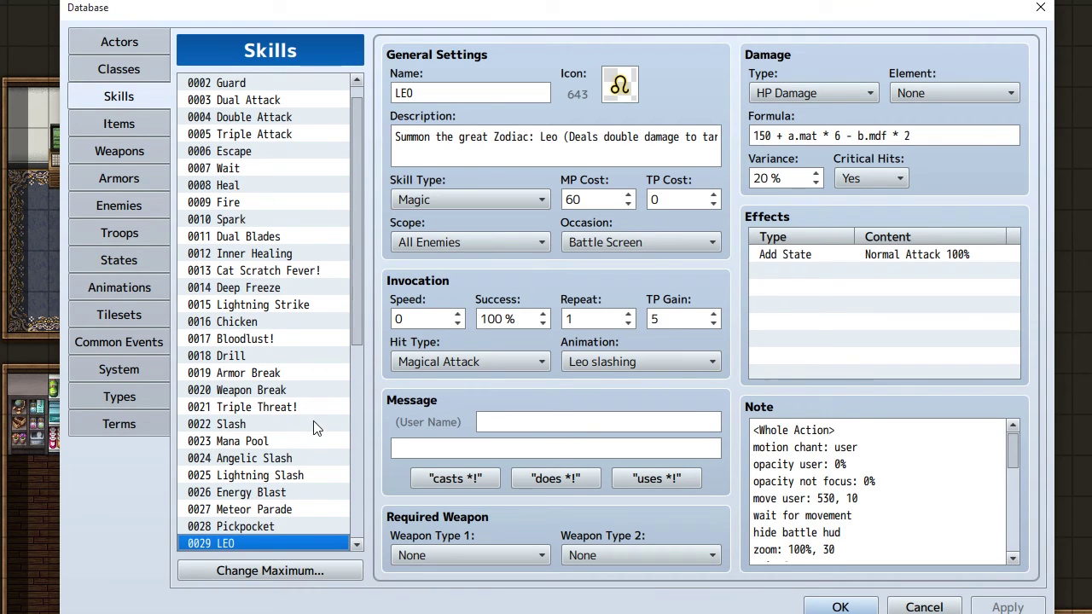
- Flip through the Items and Weapons pages, then return to Skills with the list scrolled to the top
left_click(134, 123)
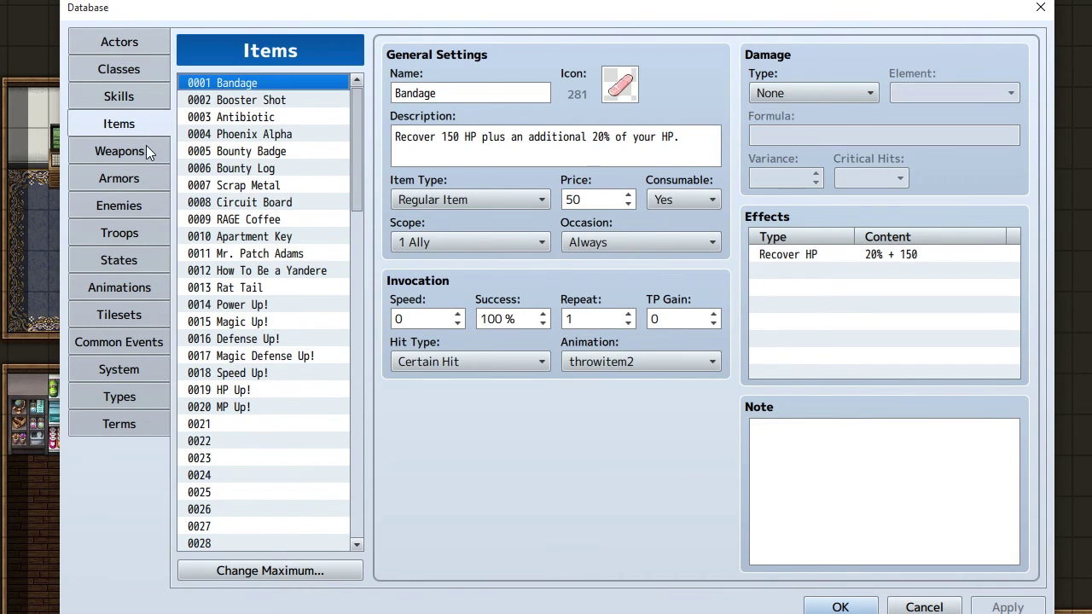
left_click(145, 147)
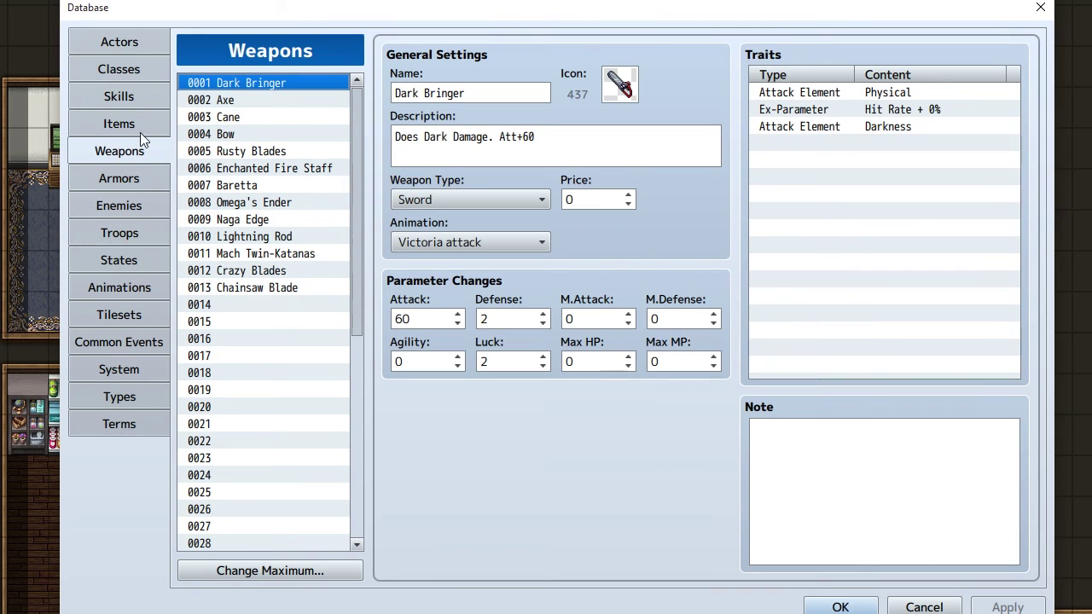
left_click(110, 96)
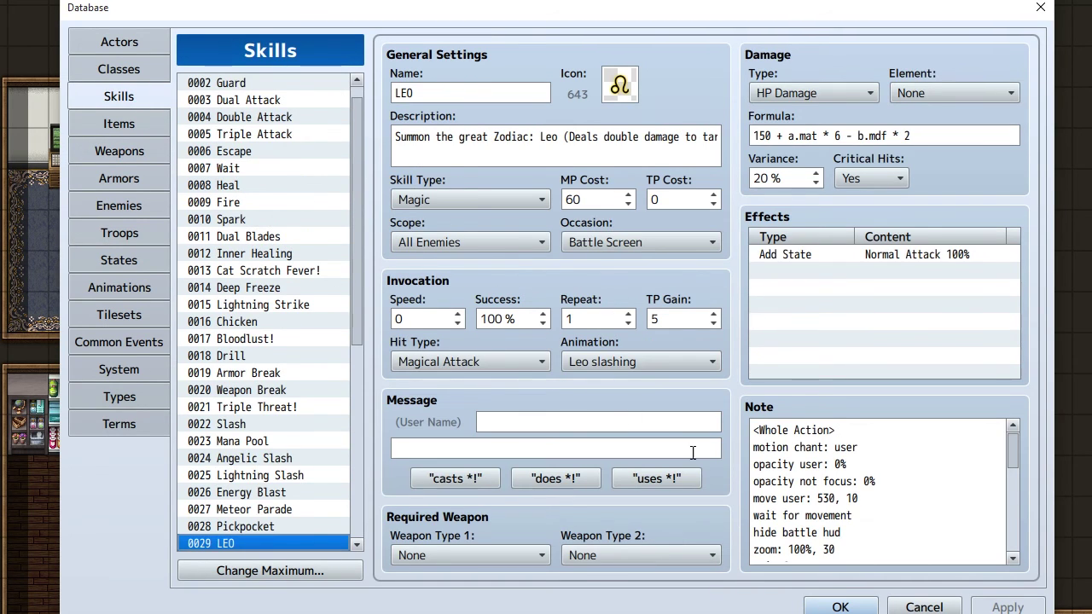
scroll(270, 162, "up", 1)
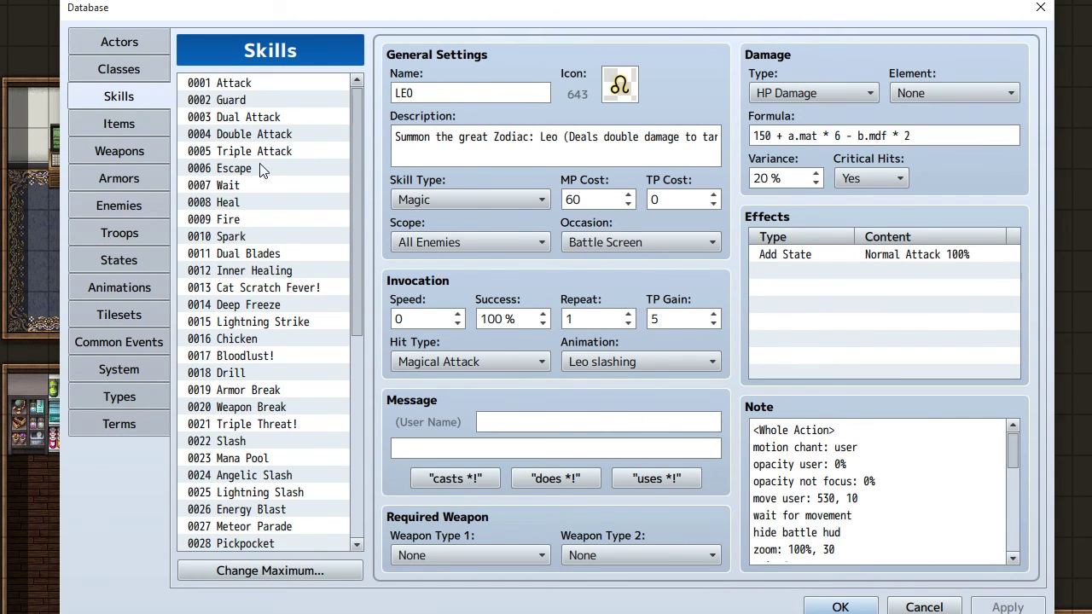
- Open skill 0001 Attack and review its setup and target action notetags, selecting all the Note text and then deselecting it
left_click(236, 86)
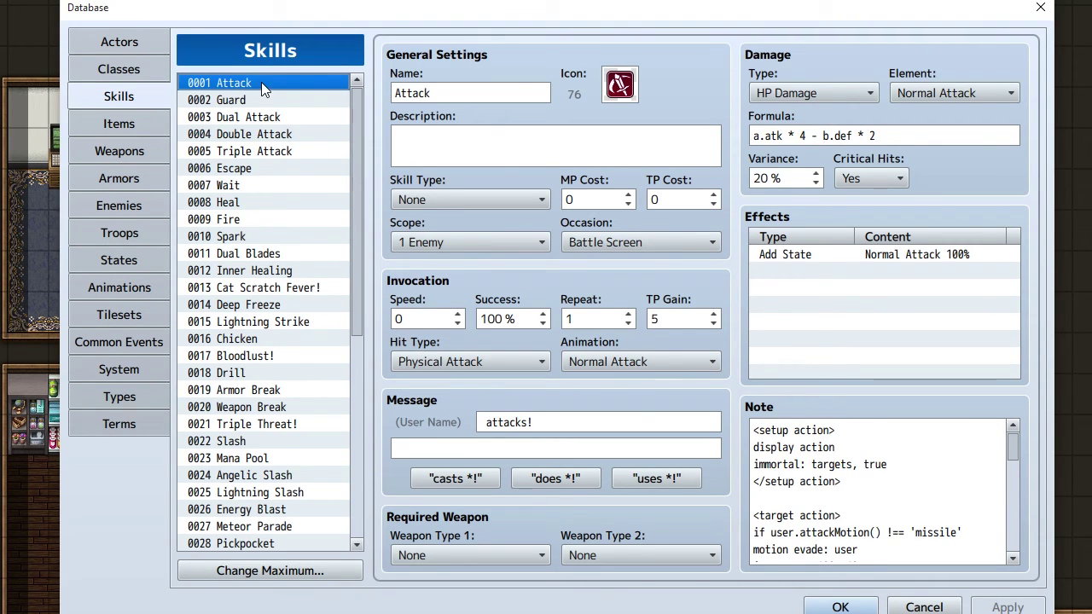
scroll(854, 469, "down", 4)
scroll(995, 468, "up", 2)
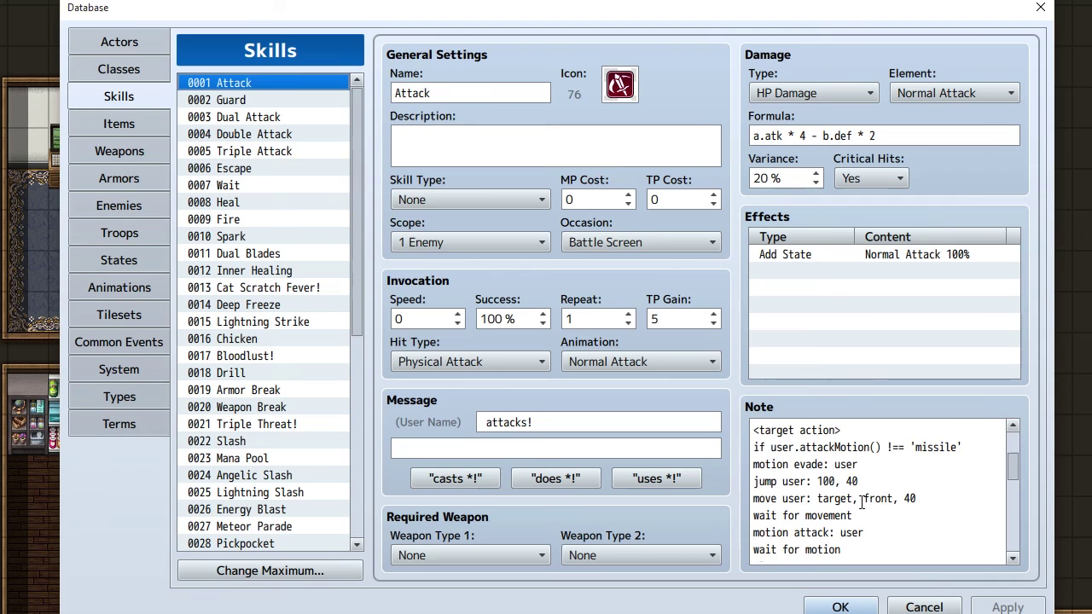
key("ctrl+a")
scroll(1005, 482, "up", 6)
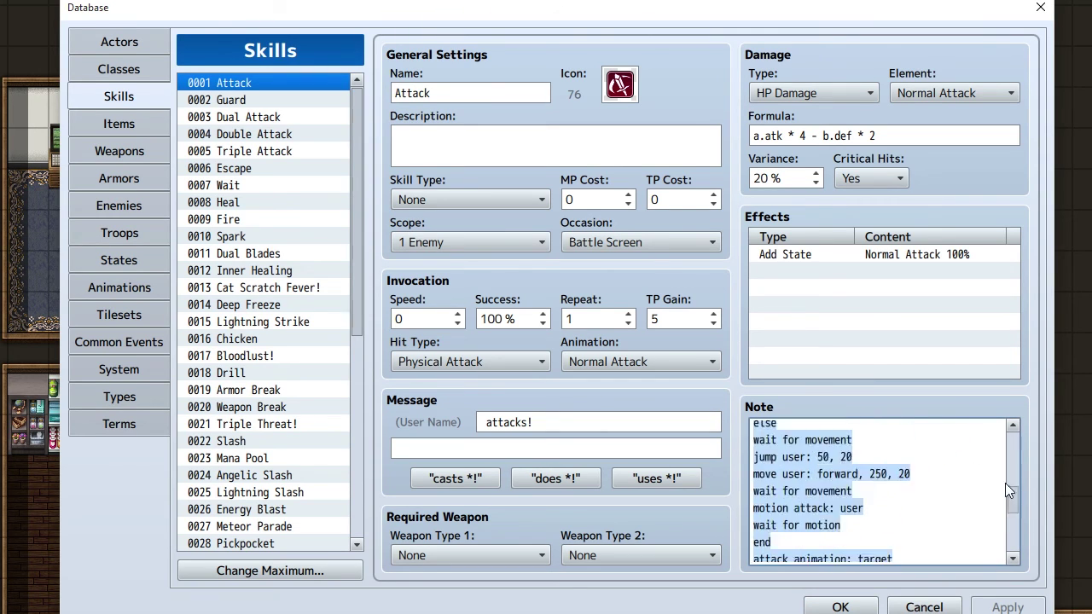
left_click(945, 465)
scroll(932, 490, "down", 2)
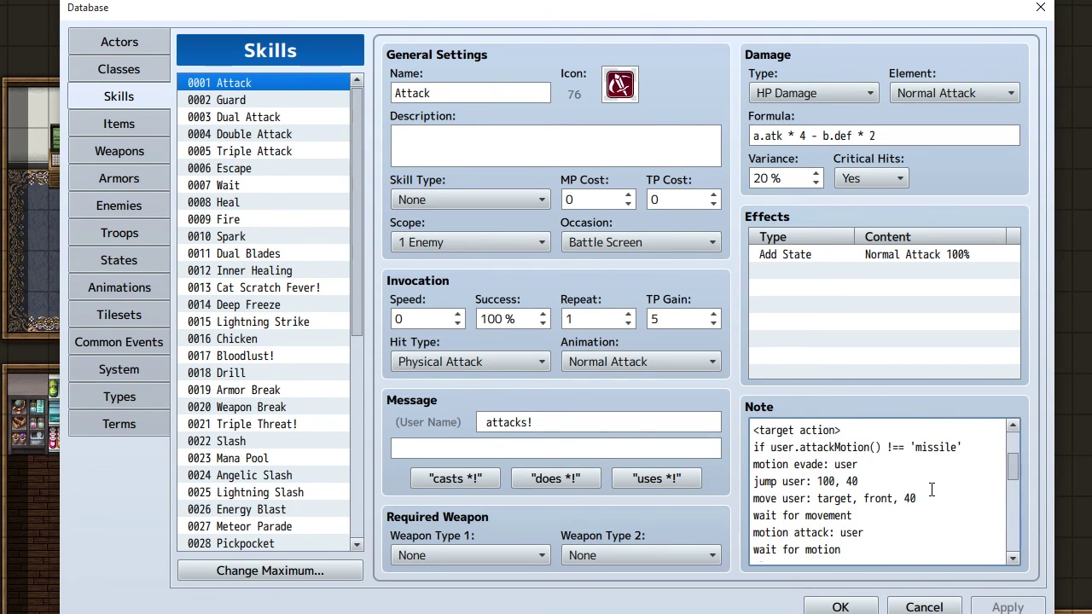
scroll(931, 492, "up", 2)
scroll(896, 493, "down", 5)
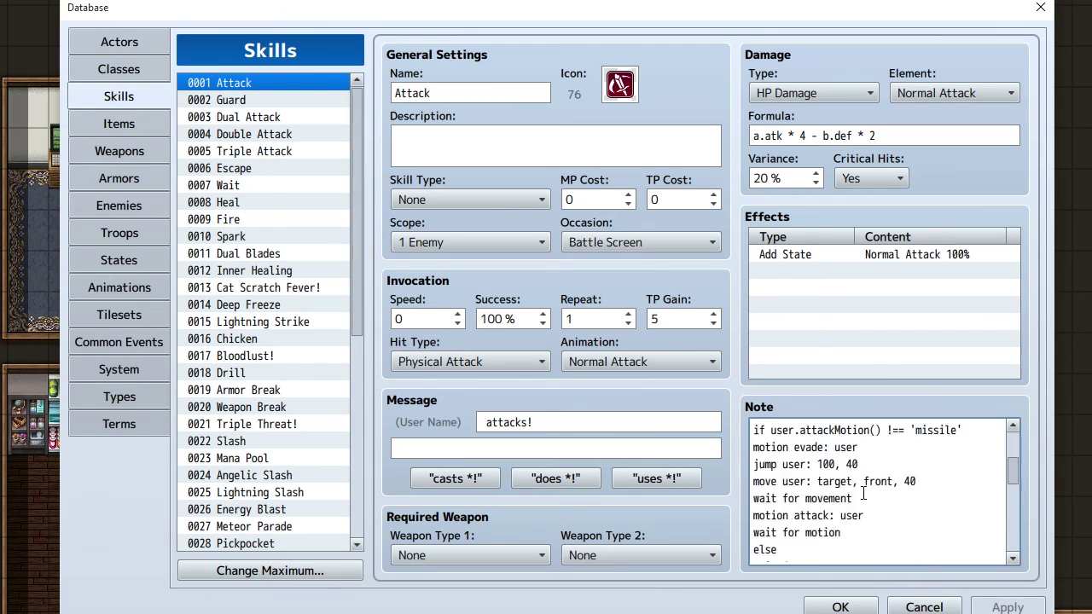
scroll(861, 494, "down", 3)
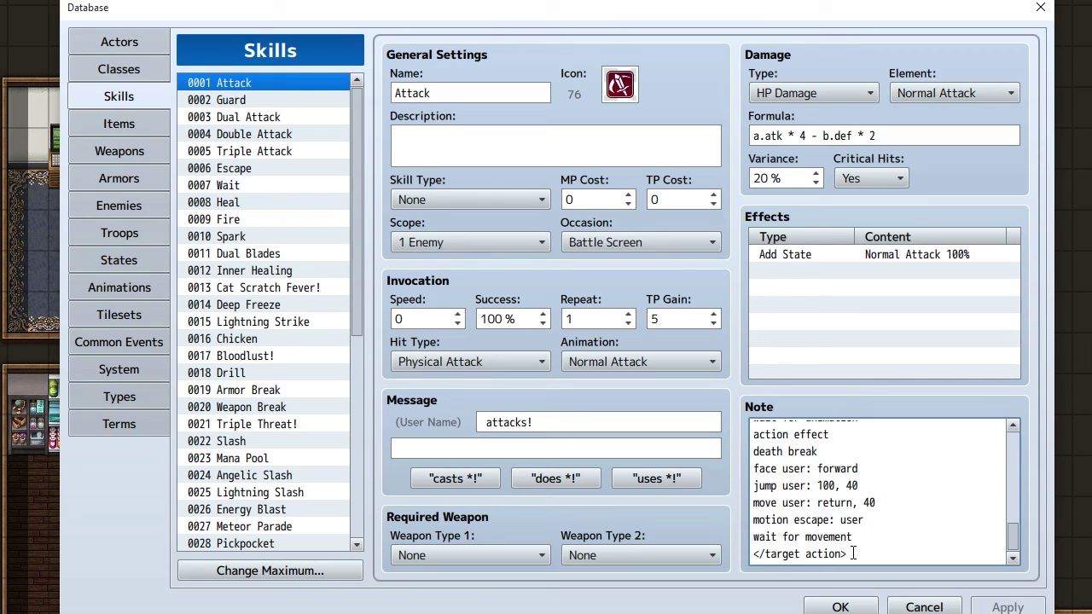
- Select the whole Attack note again, deselect it, scroll down, and close the Database with OK
left_click_drag(853, 553, 764, 388)
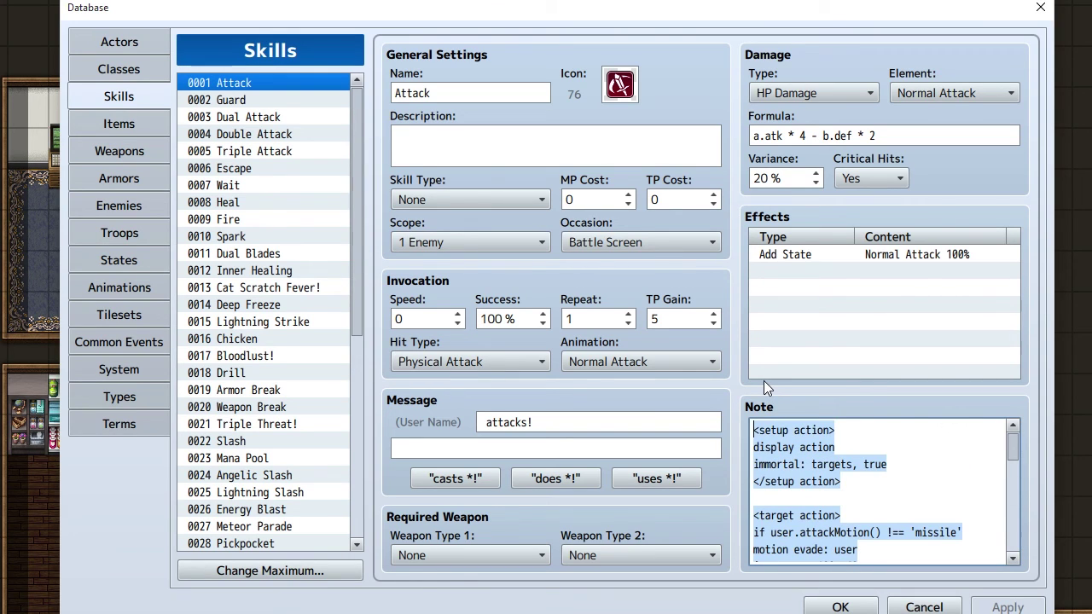
left_click(216, 81)
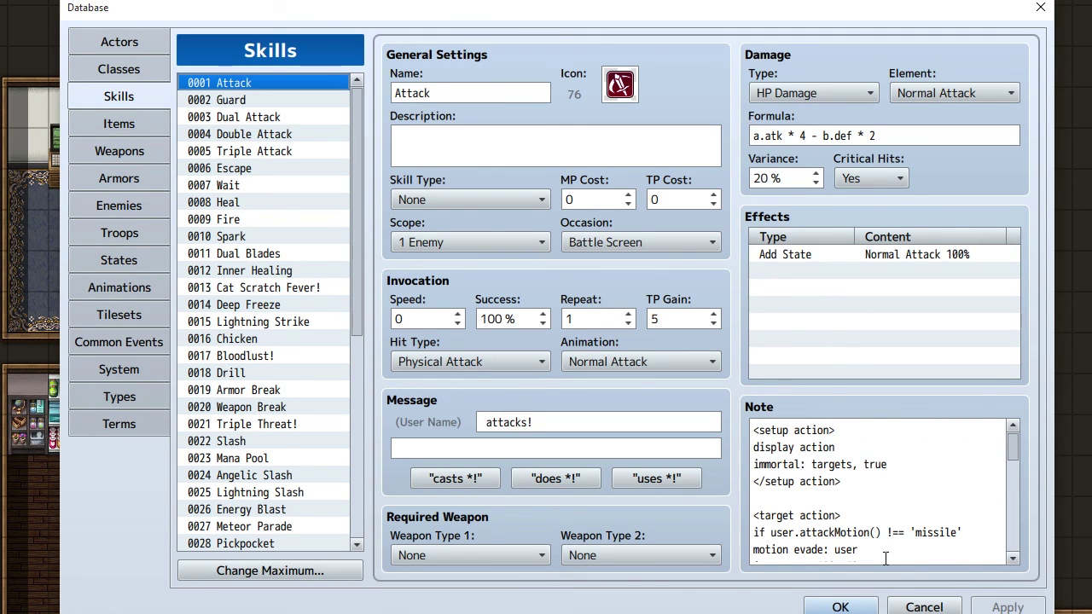
scroll(886, 555, "down", 2)
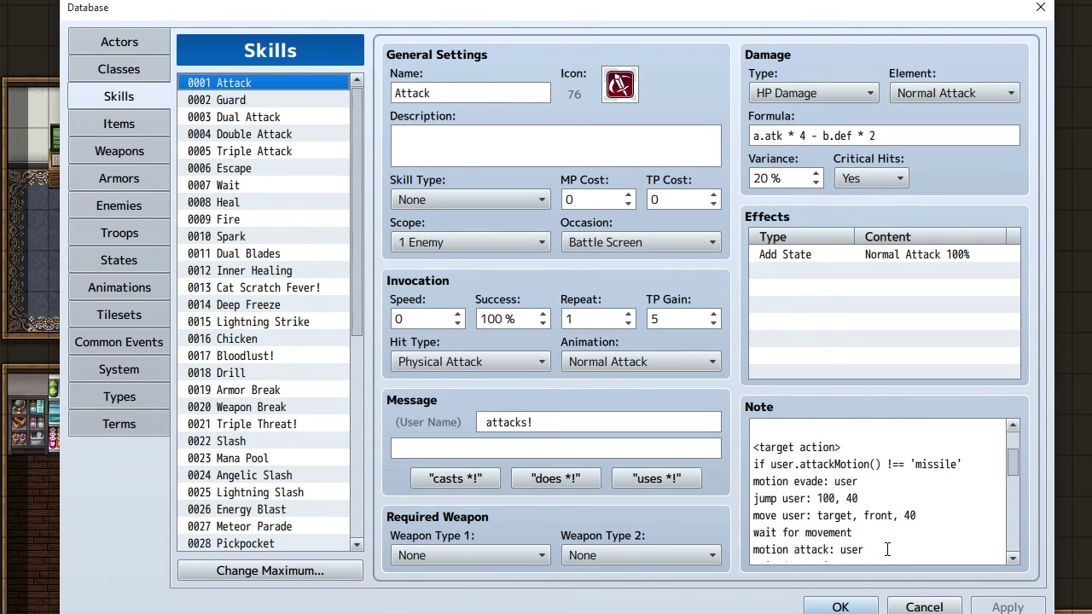
scroll(900, 498, "down", 3)
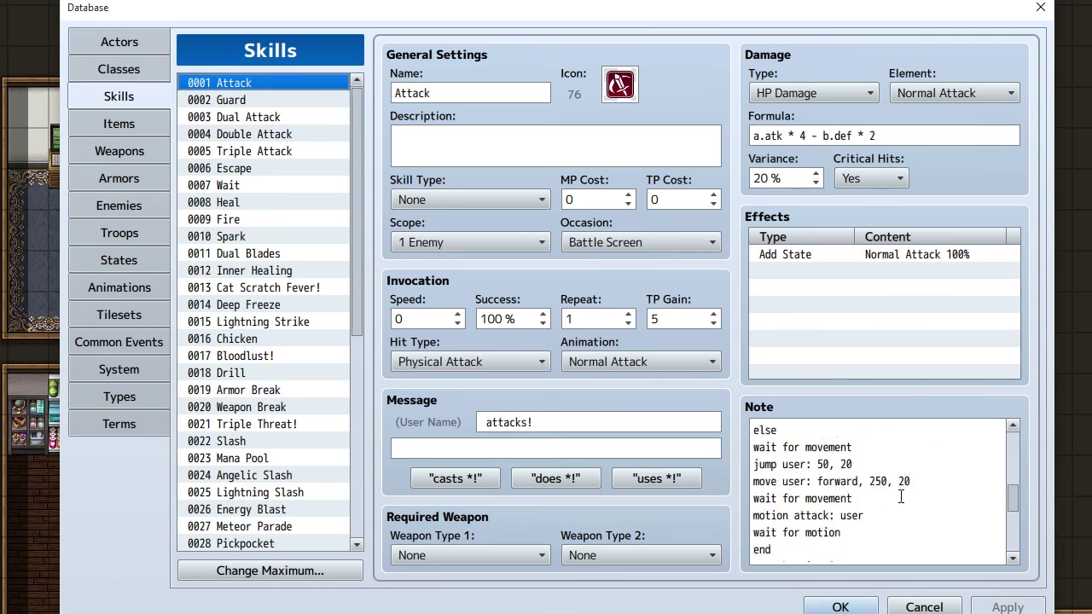
scroll(896, 508, "down", 3)
left_click(856, 607)
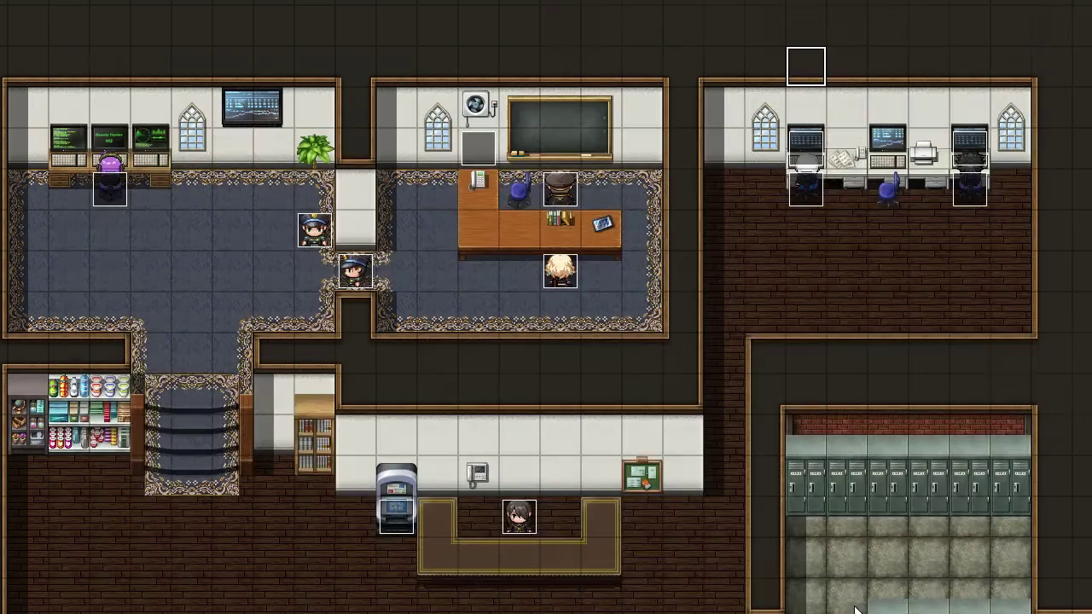
left_click(685, 375)
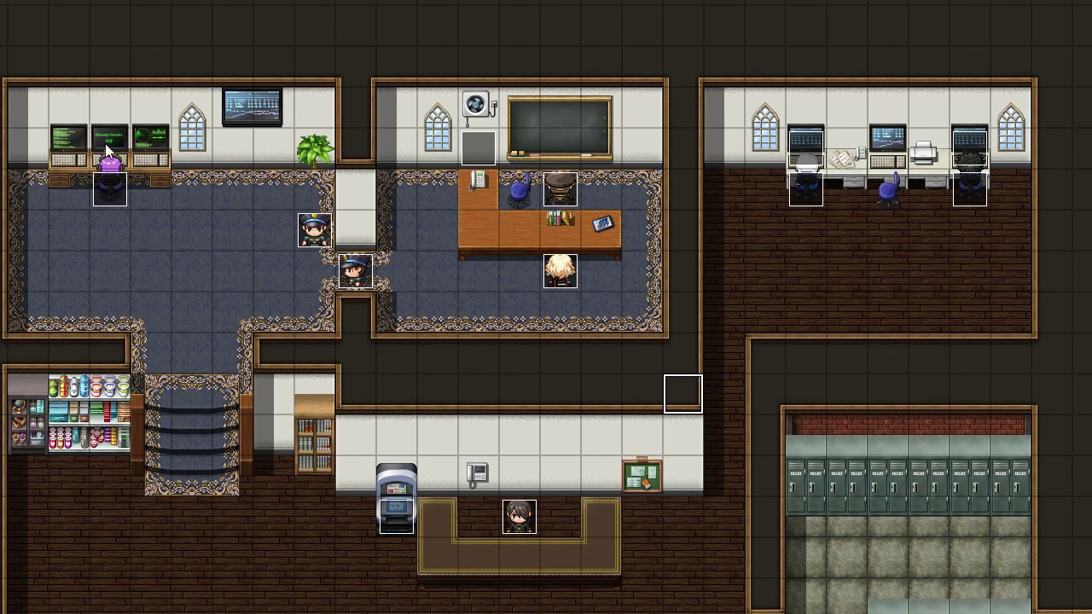
key("Left")
key("Left")
key("Left")
key("Up")
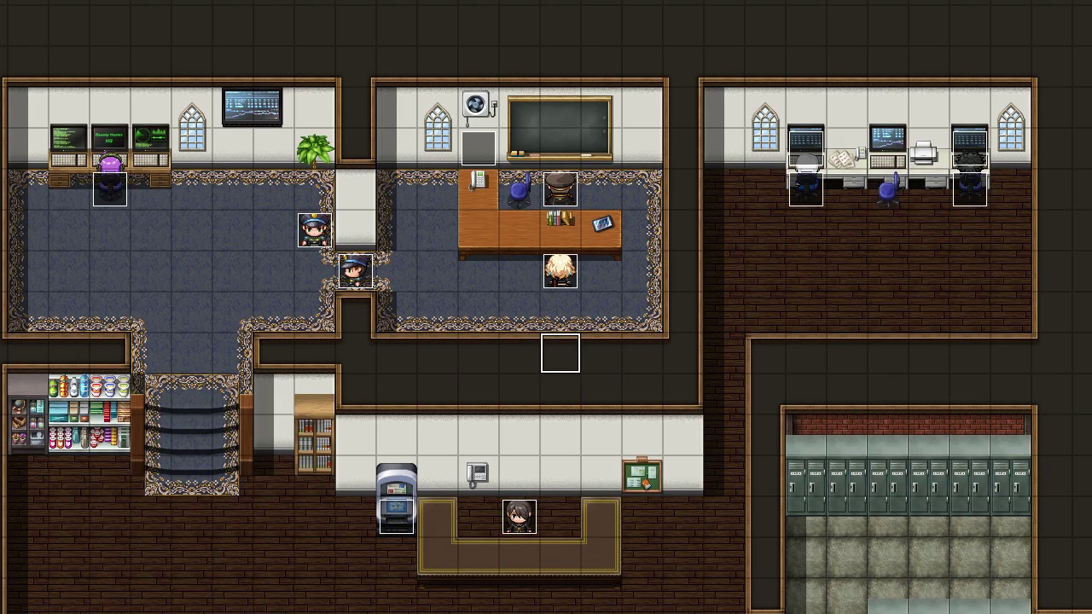